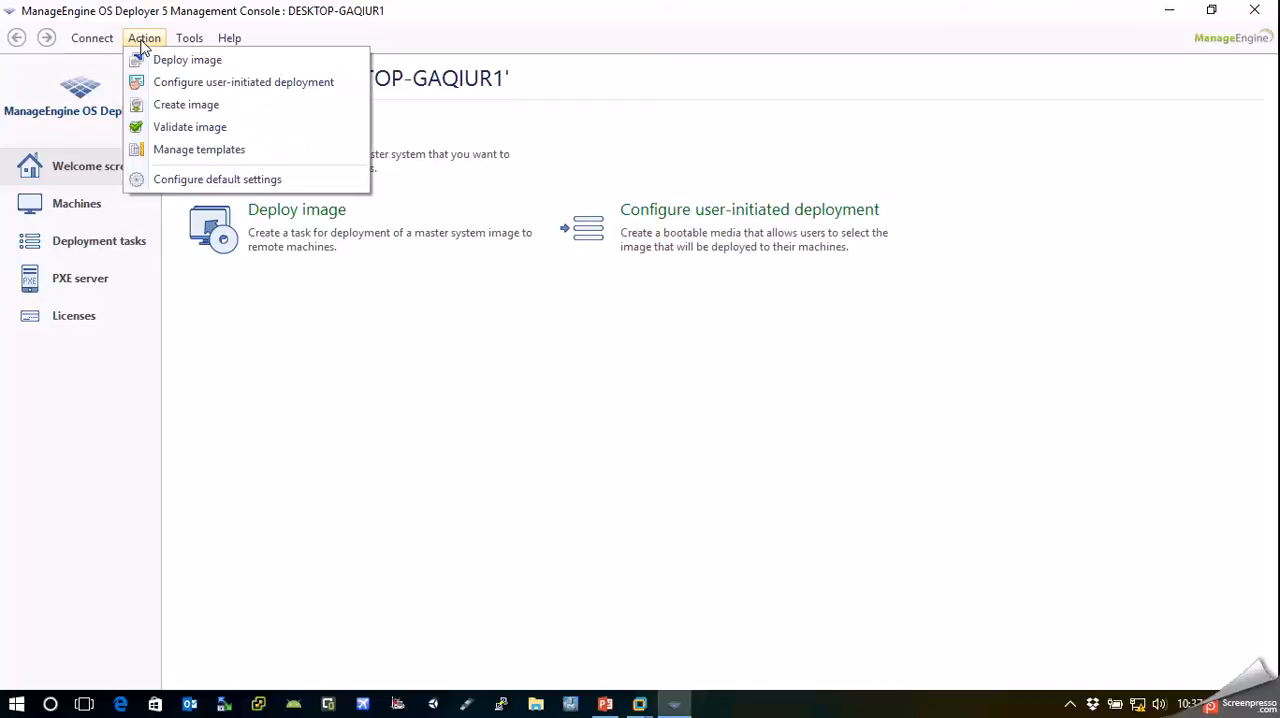
# Open the deployment template manager and start creating a new deployment template from scratch
pyautogui.click(176, 152)
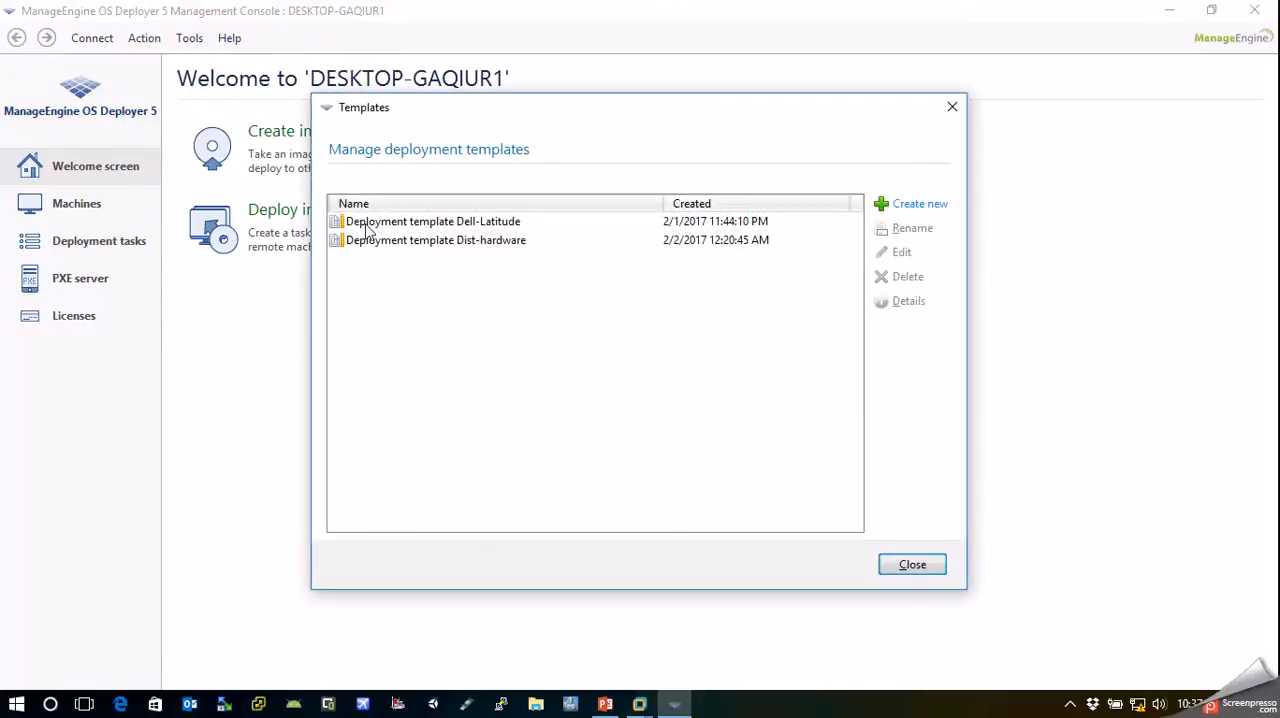
pyautogui.click(367, 226)
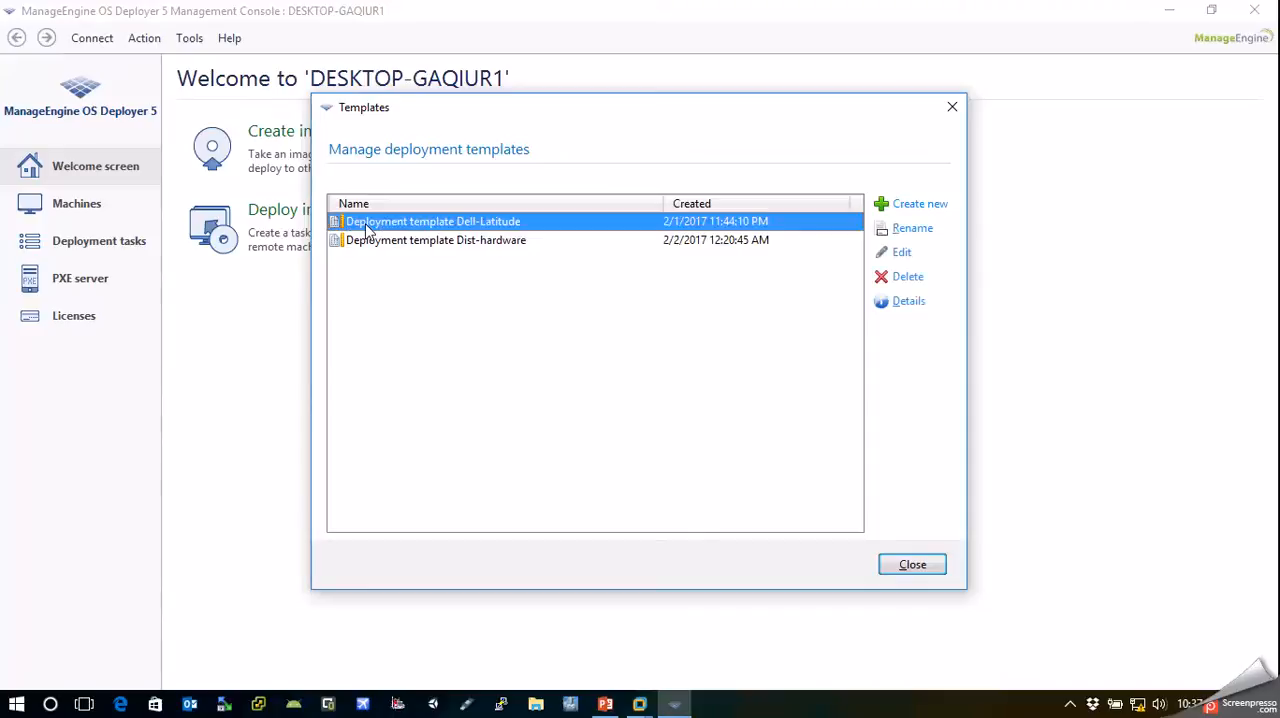
pyautogui.click(393, 243)
pyautogui.click(444, 288)
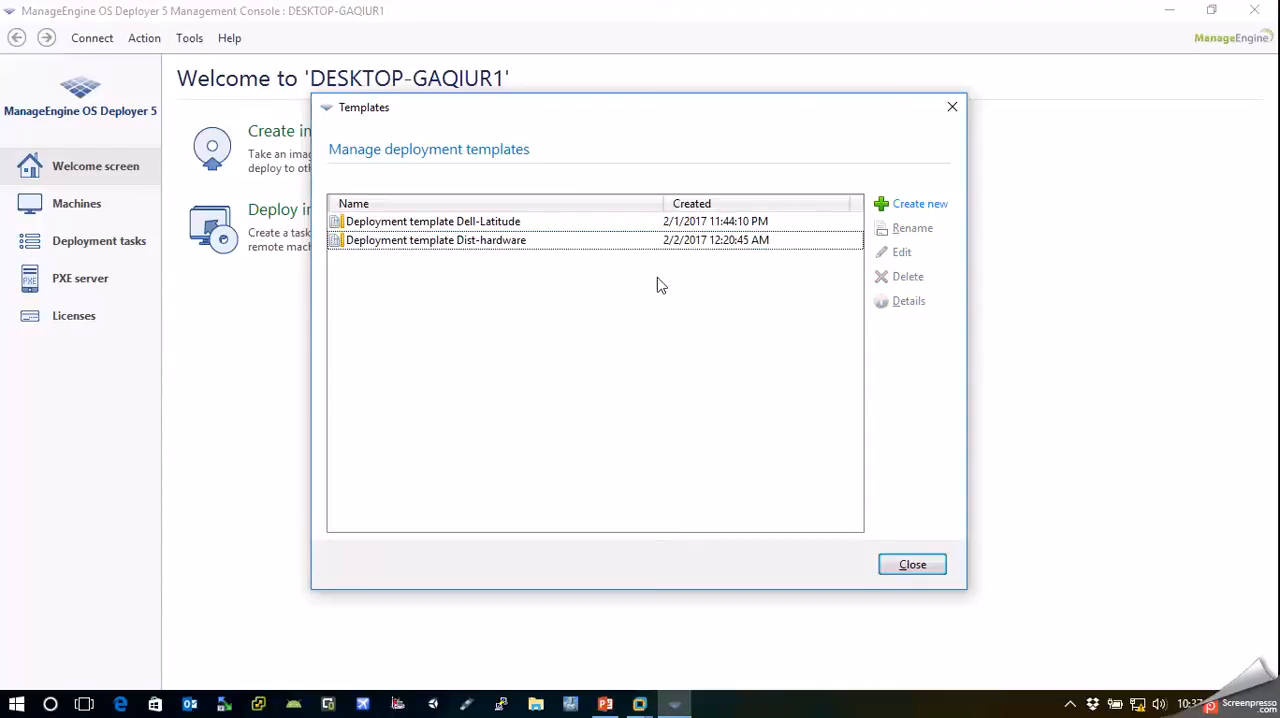
pyautogui.click(898, 212)
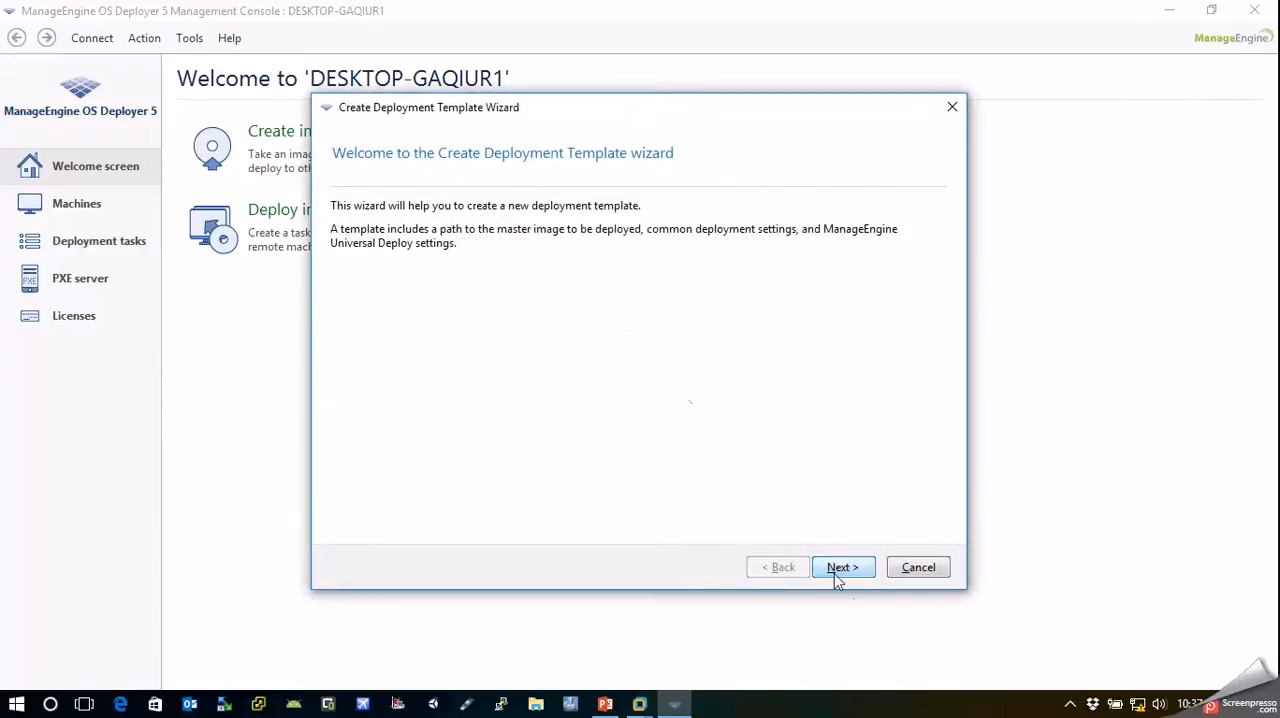
pyautogui.click(843, 567)
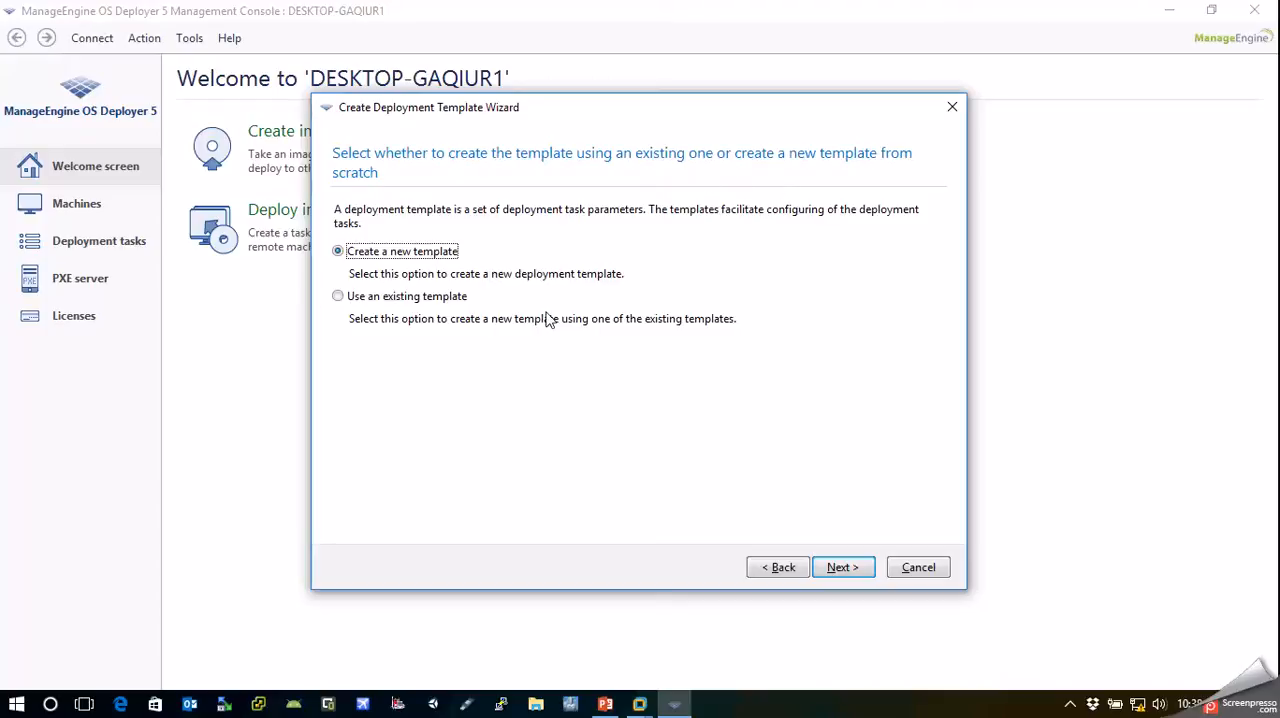
pyautogui.click(834, 566)
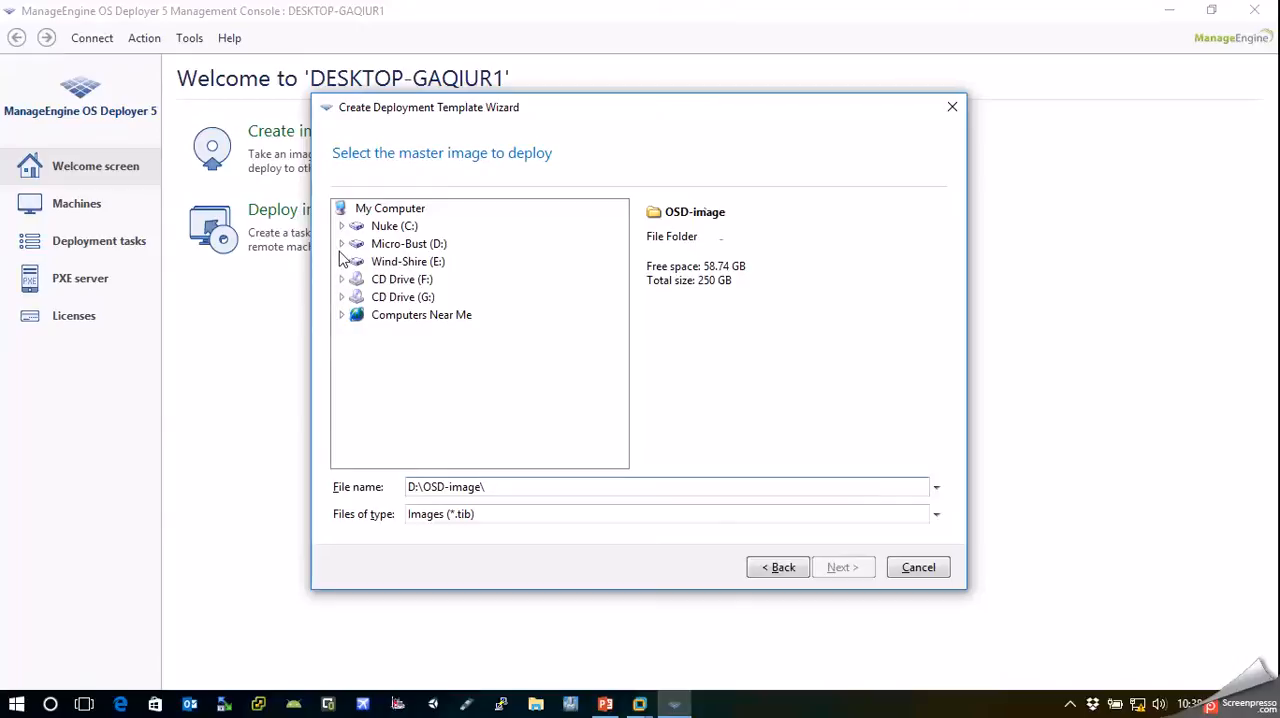
# Select DellVostro1014.tib in the OSD-image folder on drive D: as the master image and continue to the deployment settings
pyautogui.click(341, 247)
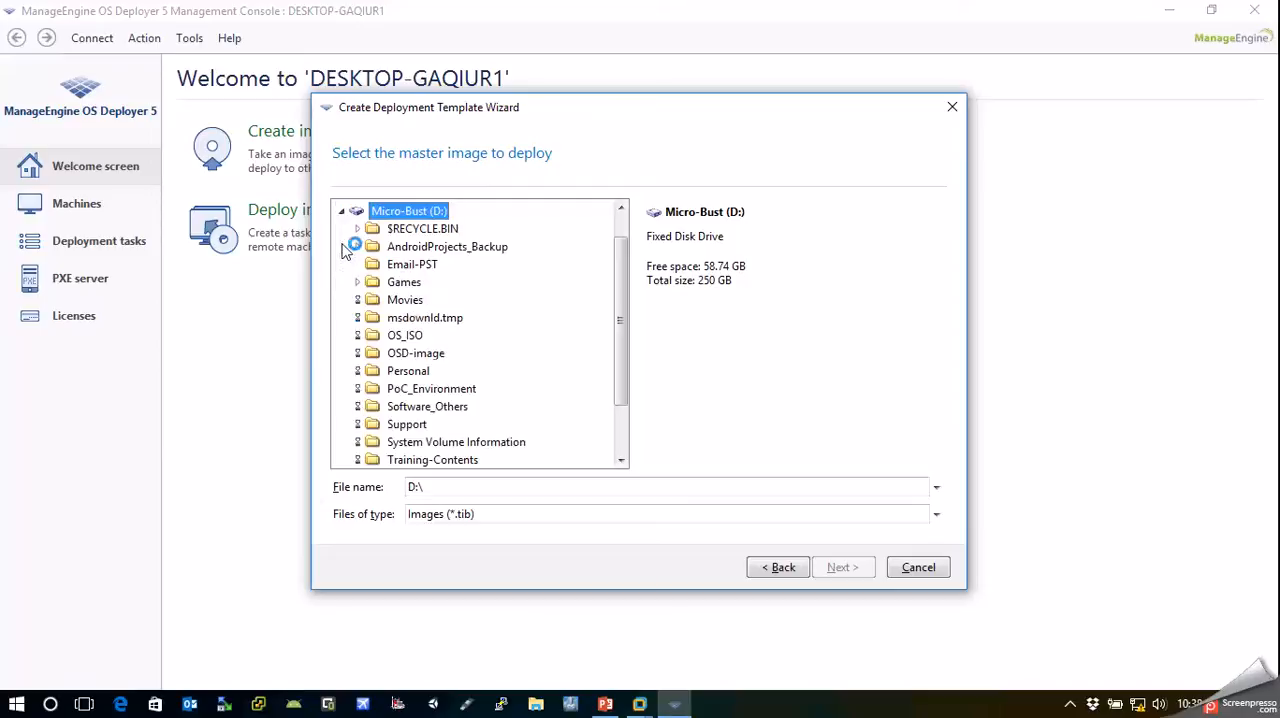
pyautogui.click(414, 354)
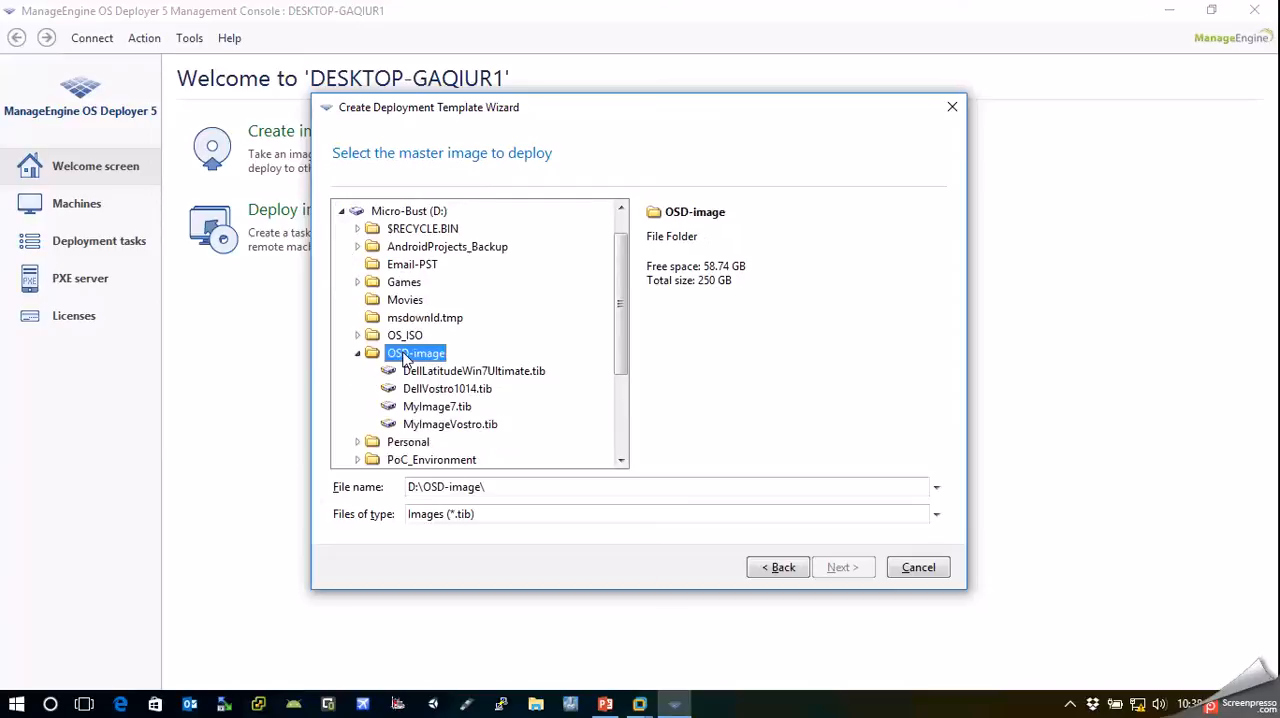
pyautogui.click(459, 397)
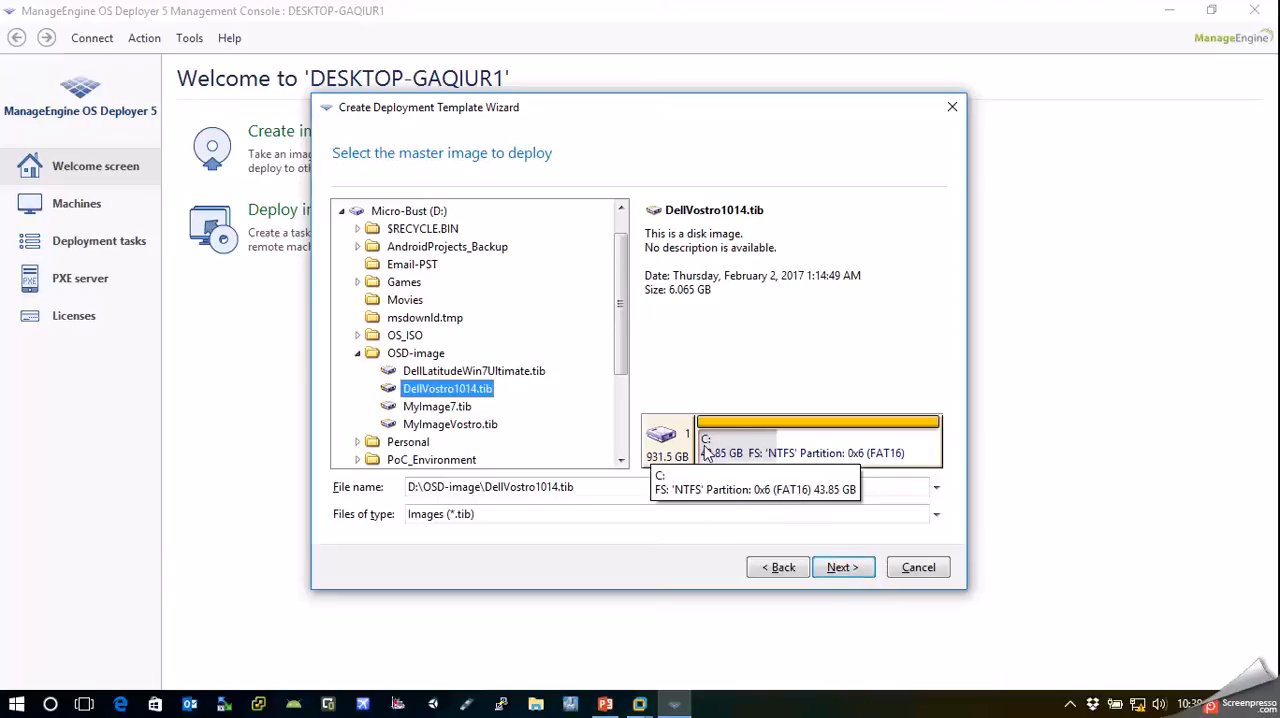
pyautogui.click(845, 569)
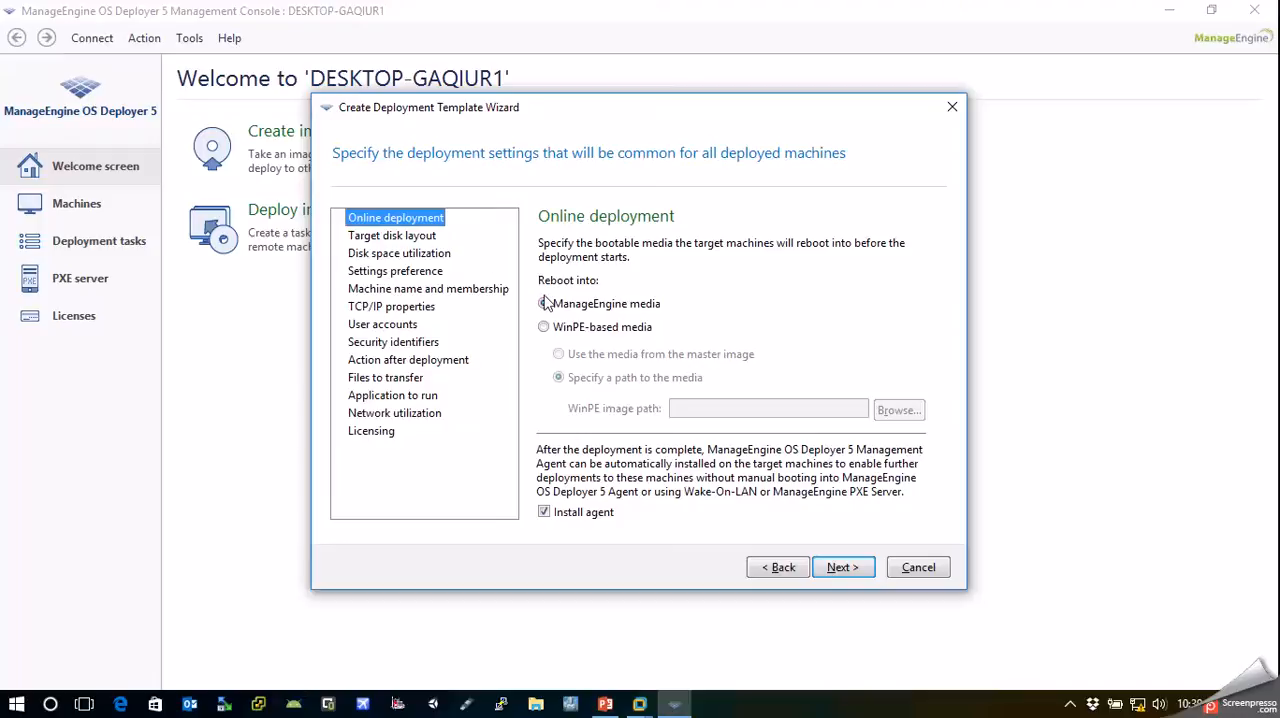
# Return to the master image selection and choose MyImageVostro.tib from D:\OSD-image instead
pyautogui.click(785, 570)
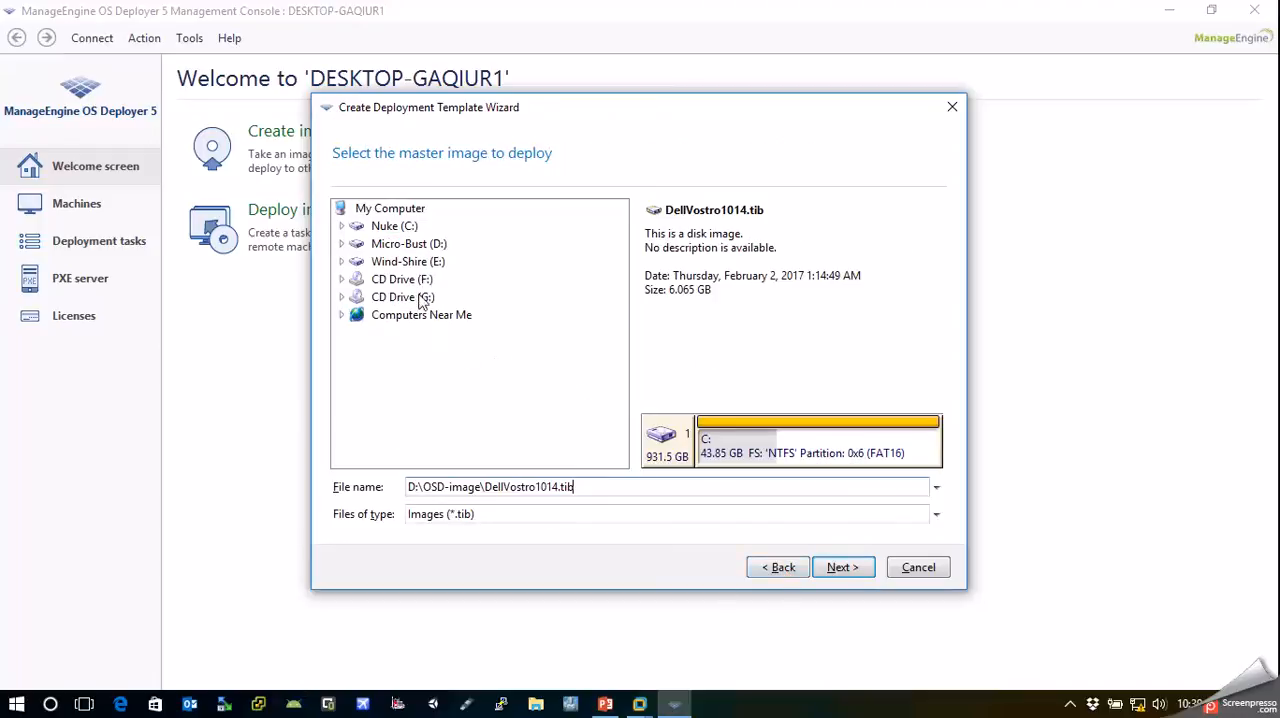
pyautogui.click(342, 261)
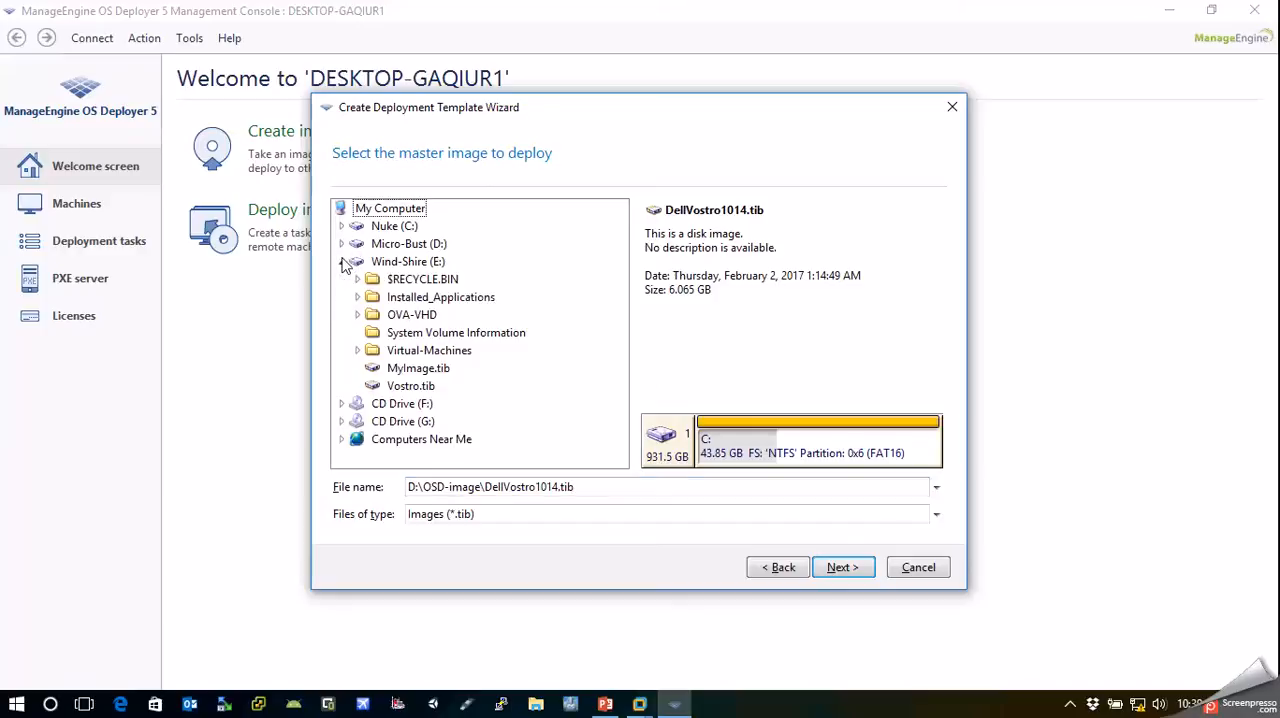
pyautogui.click(342, 261)
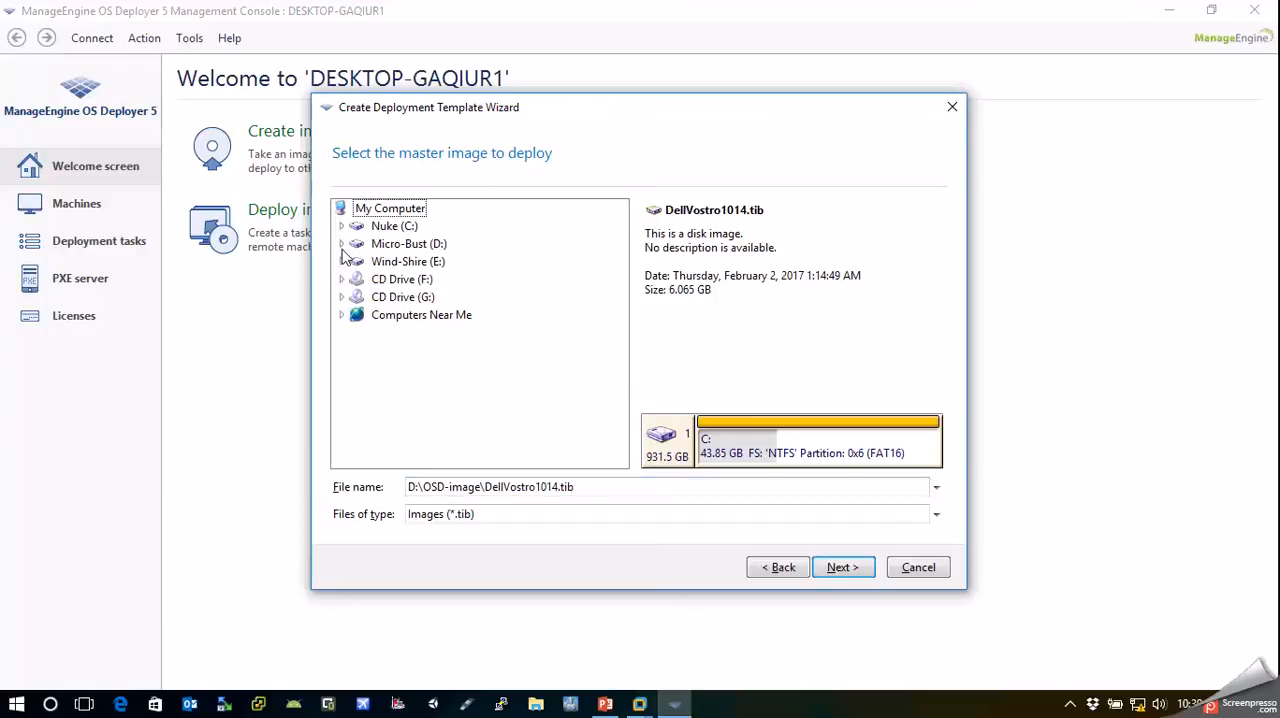
pyautogui.click(342, 244)
pyautogui.click(416, 388)
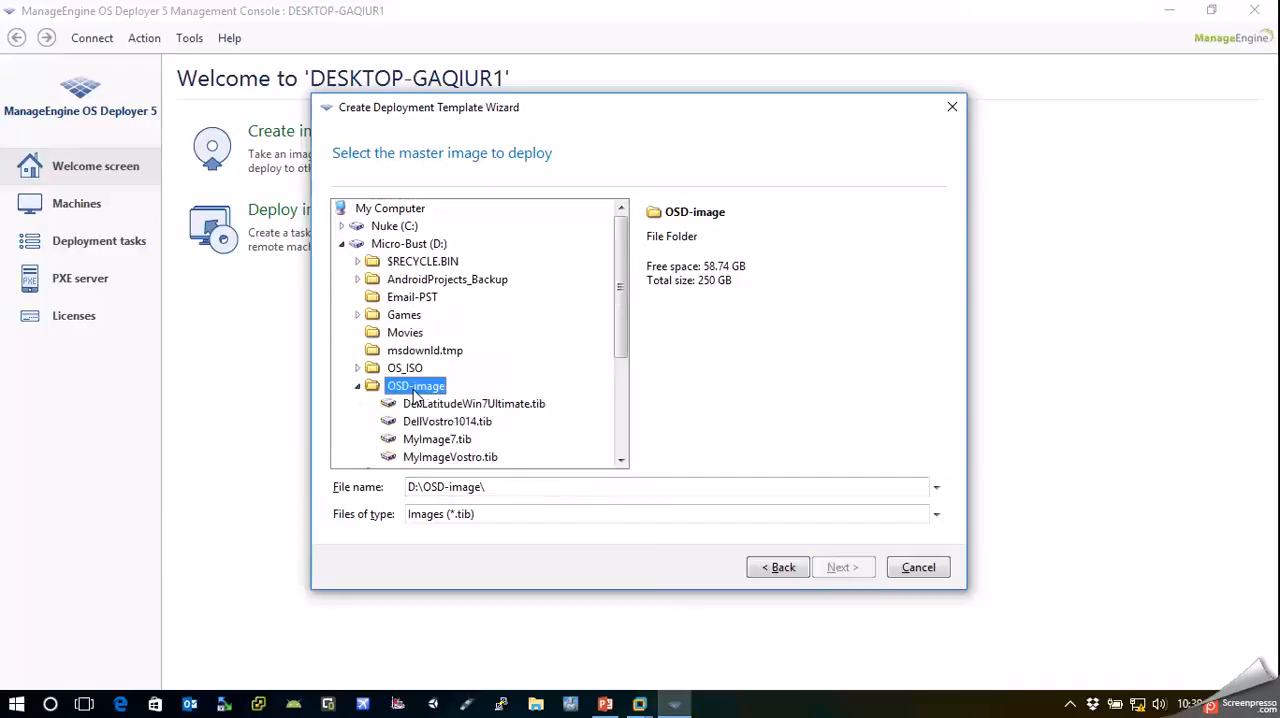
pyautogui.scroll(-1, 613, 348)
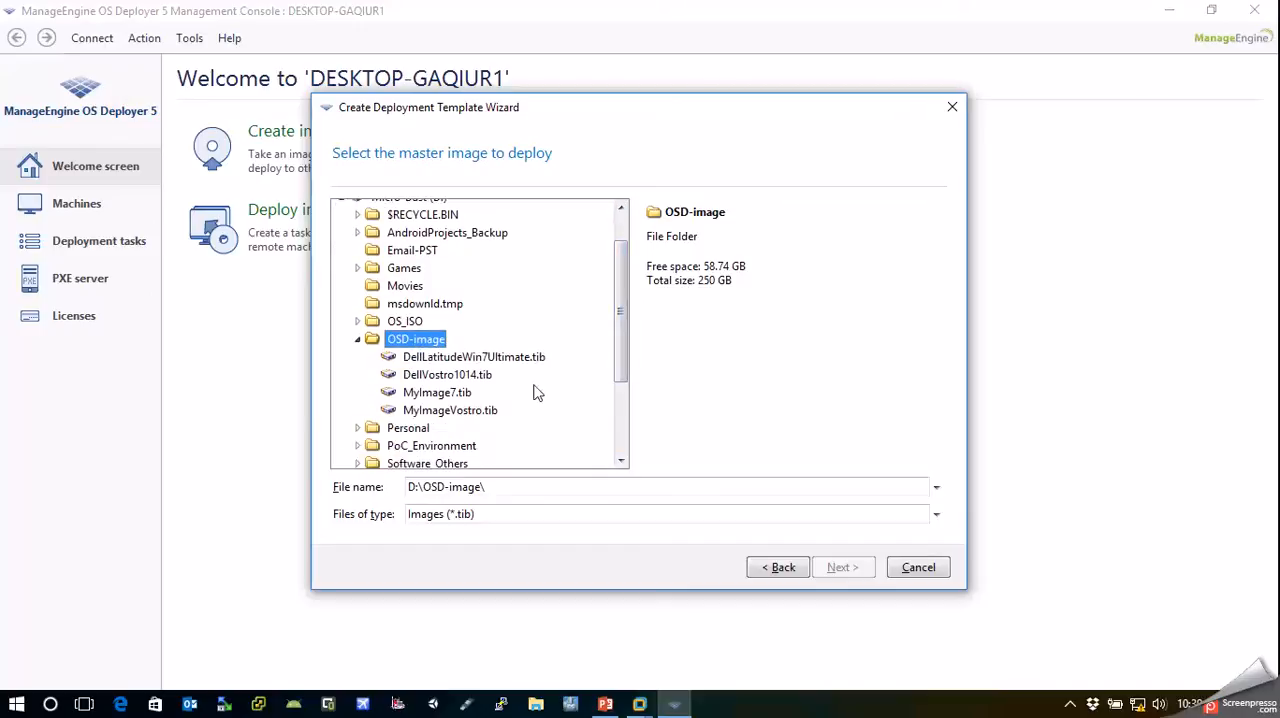
pyautogui.click(430, 412)
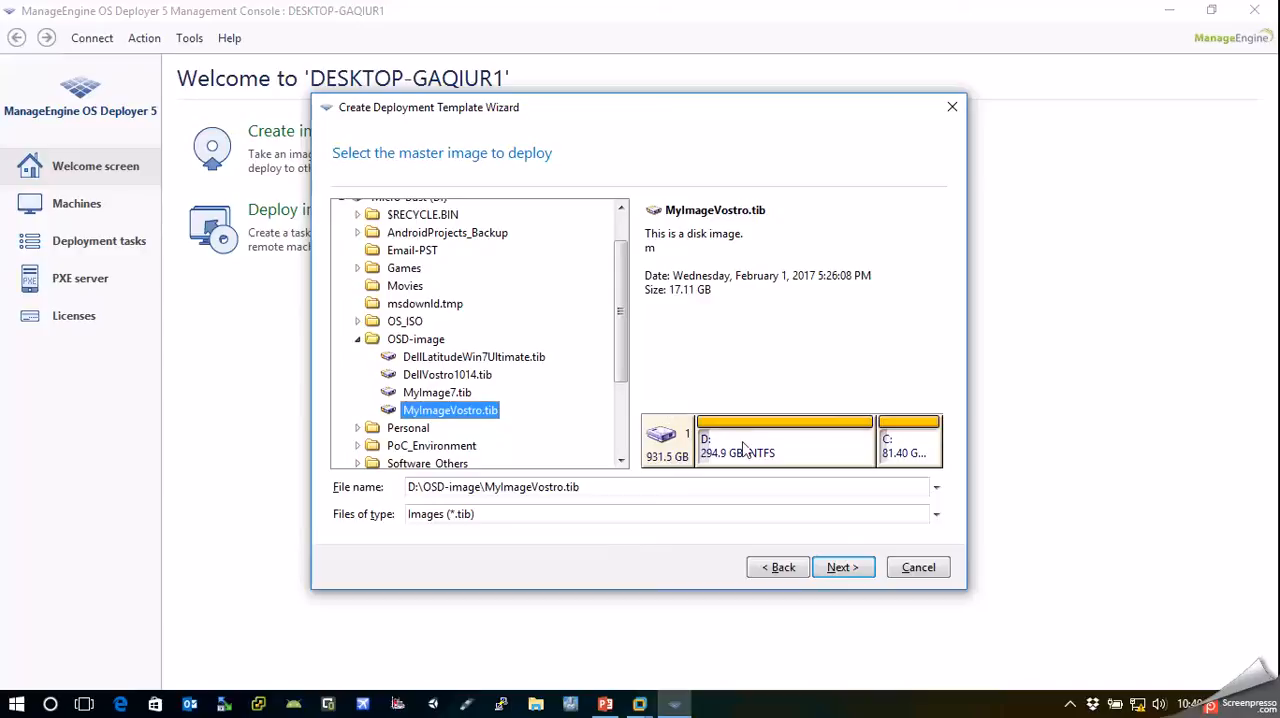
pyautogui.click(843, 567)
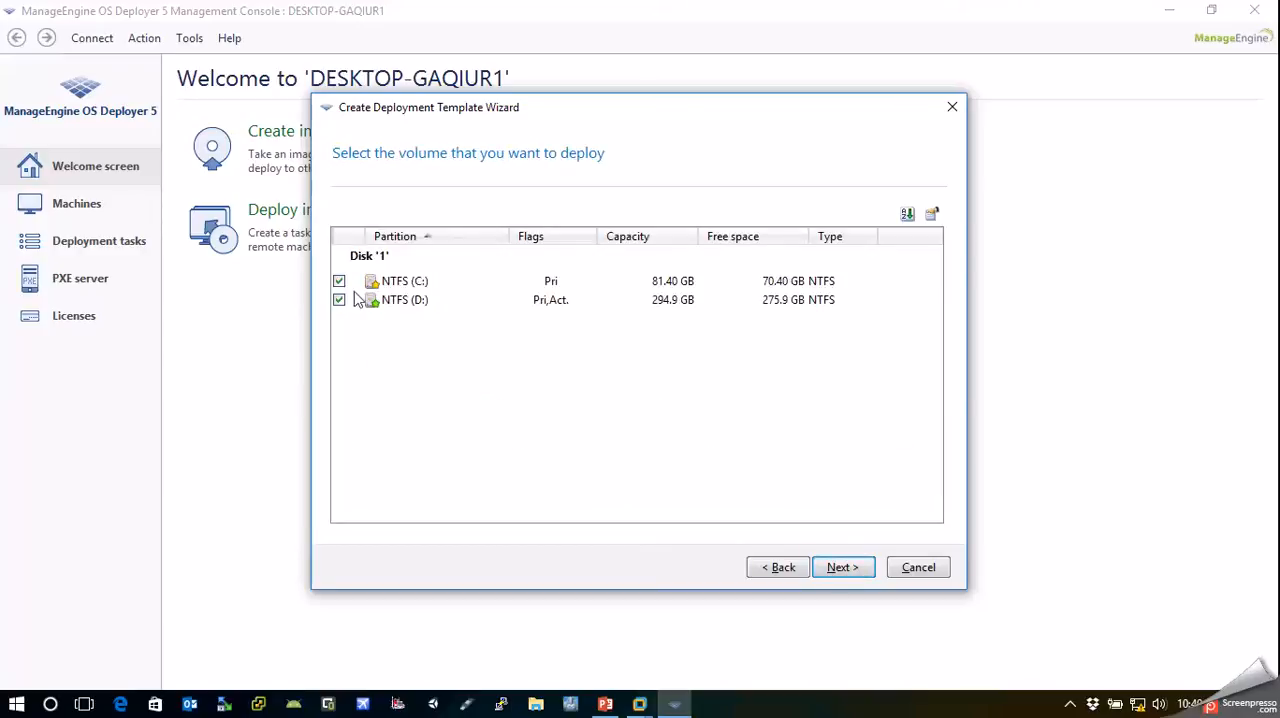
# Select only the NTFS (D:) volume for deployment, excluding the NTFS (C:) volume, and continue
pyautogui.click(339, 301)
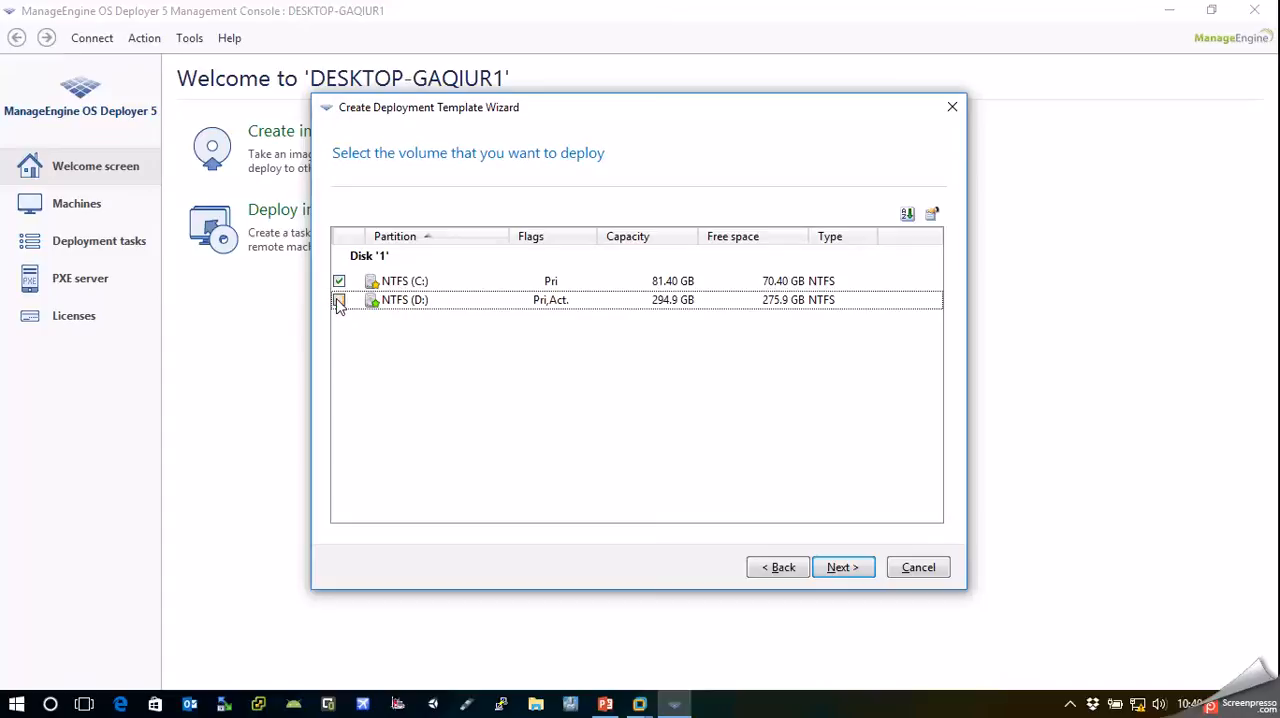
pyautogui.click(339, 281)
pyautogui.click(339, 300)
pyautogui.click(846, 575)
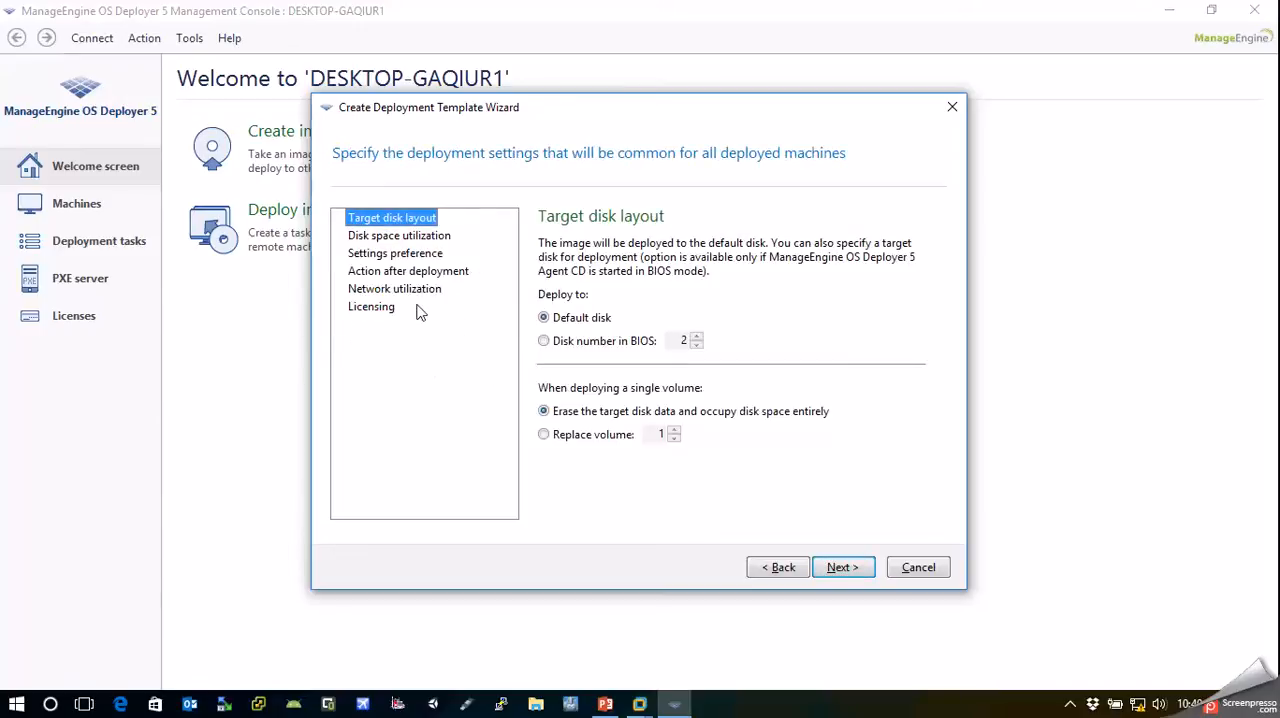
# Review the licensing, settings preference, disk space utilization, post-deployment action and target disk layout settings for the selected volume
pyautogui.click(372, 309)
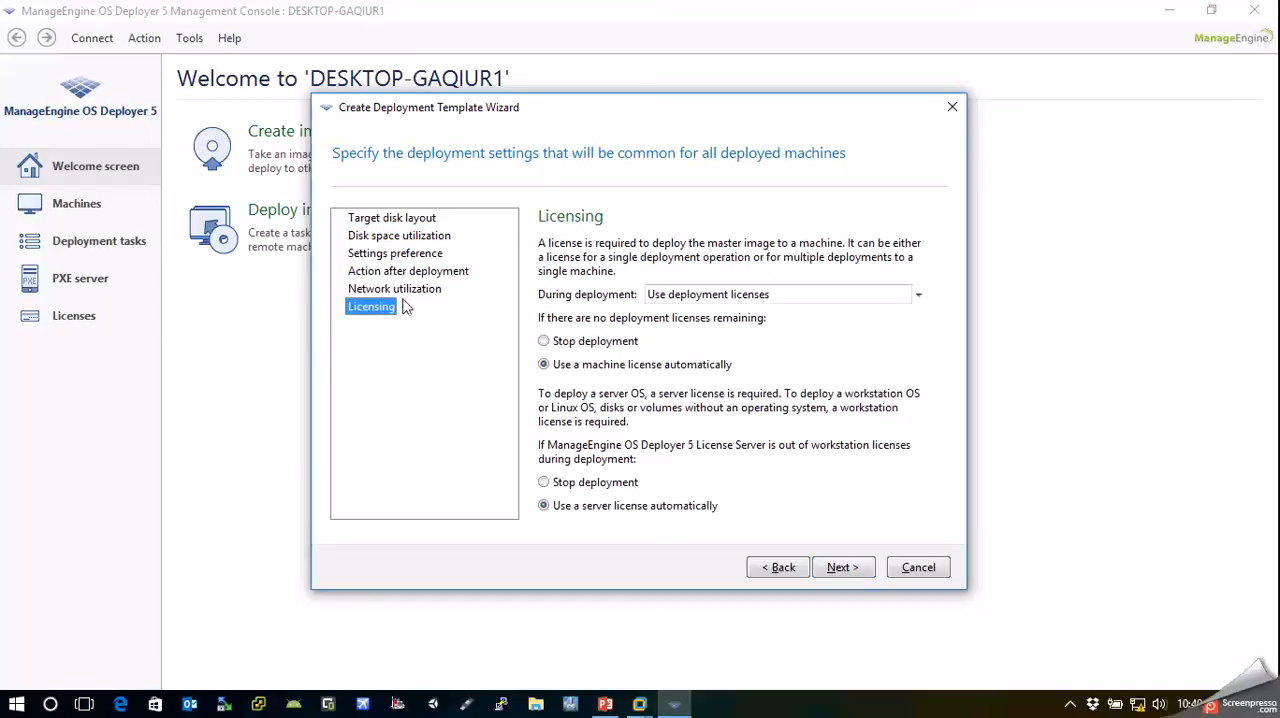
pyautogui.click(396, 256)
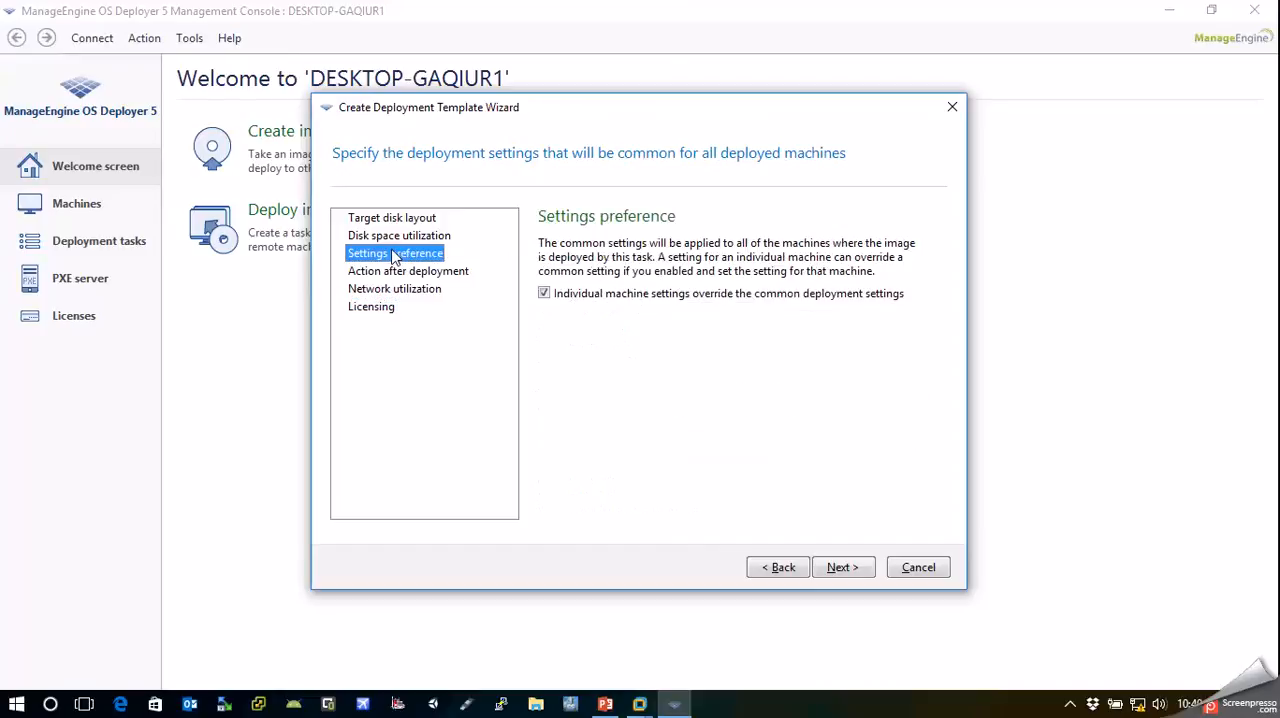
pyautogui.click(397, 238)
pyautogui.click(397, 272)
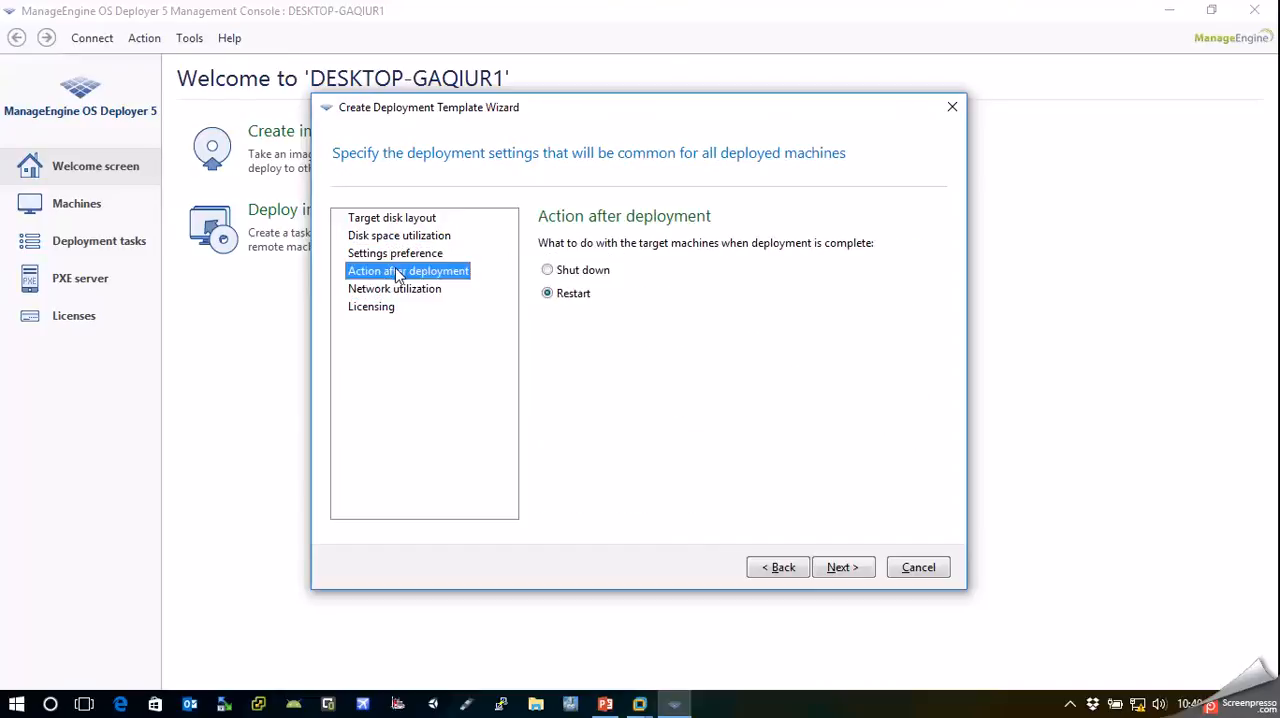
pyautogui.click(392, 258)
pyautogui.click(401, 220)
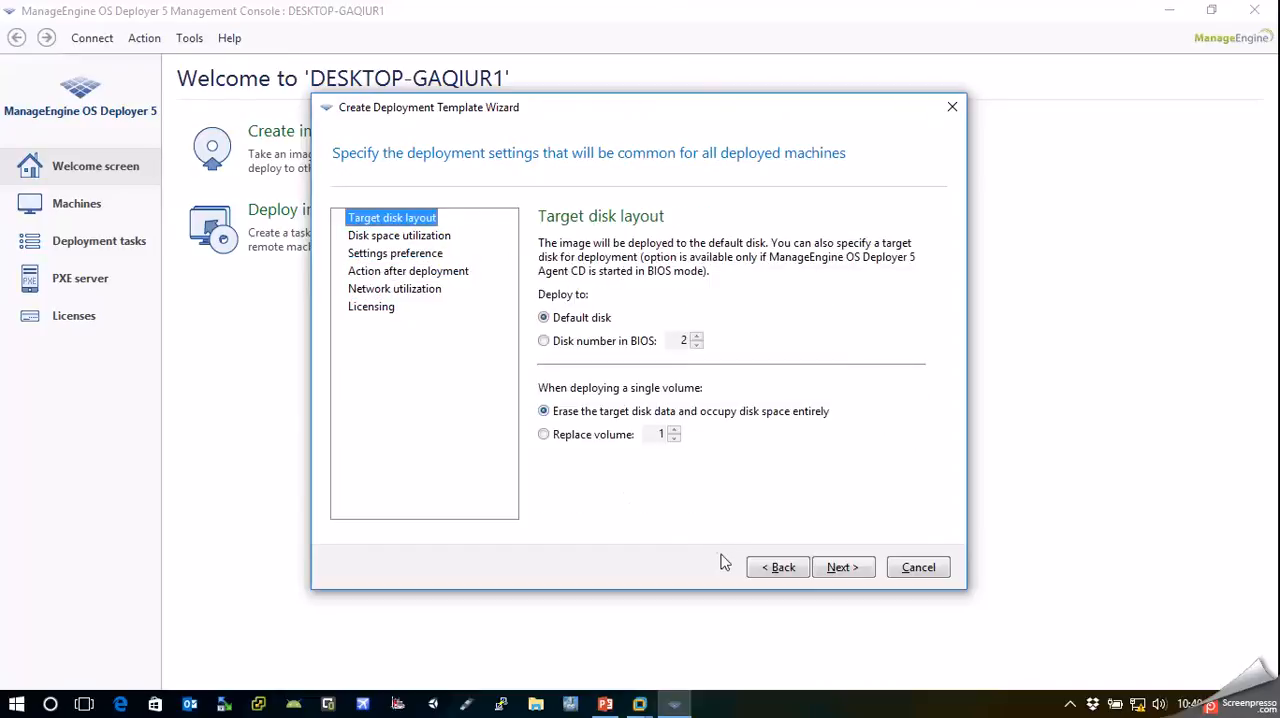
# Go back to the master image selection, choose DellVostro1014.tib from D:\OSD-image, and continue to the deployment settings
pyautogui.click(767, 569)
pyautogui.click(771, 567)
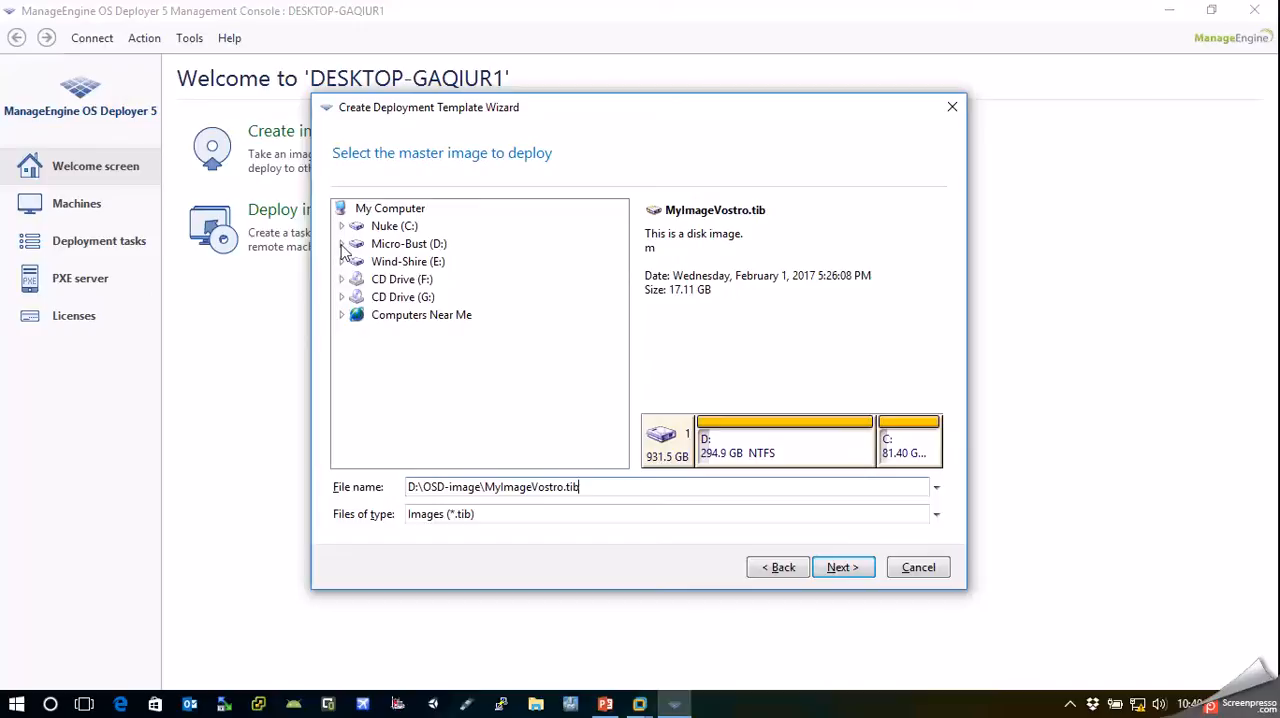
pyautogui.click(341, 244)
pyautogui.click(341, 244)
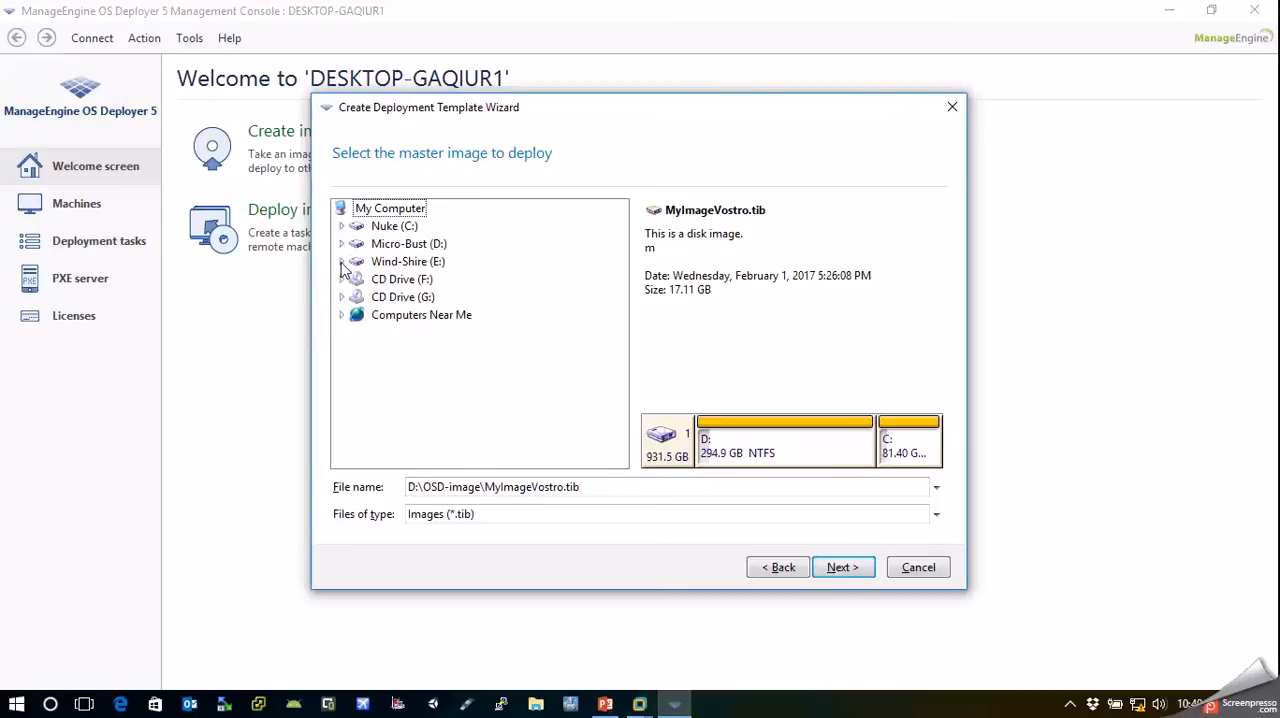
pyautogui.click(341, 261)
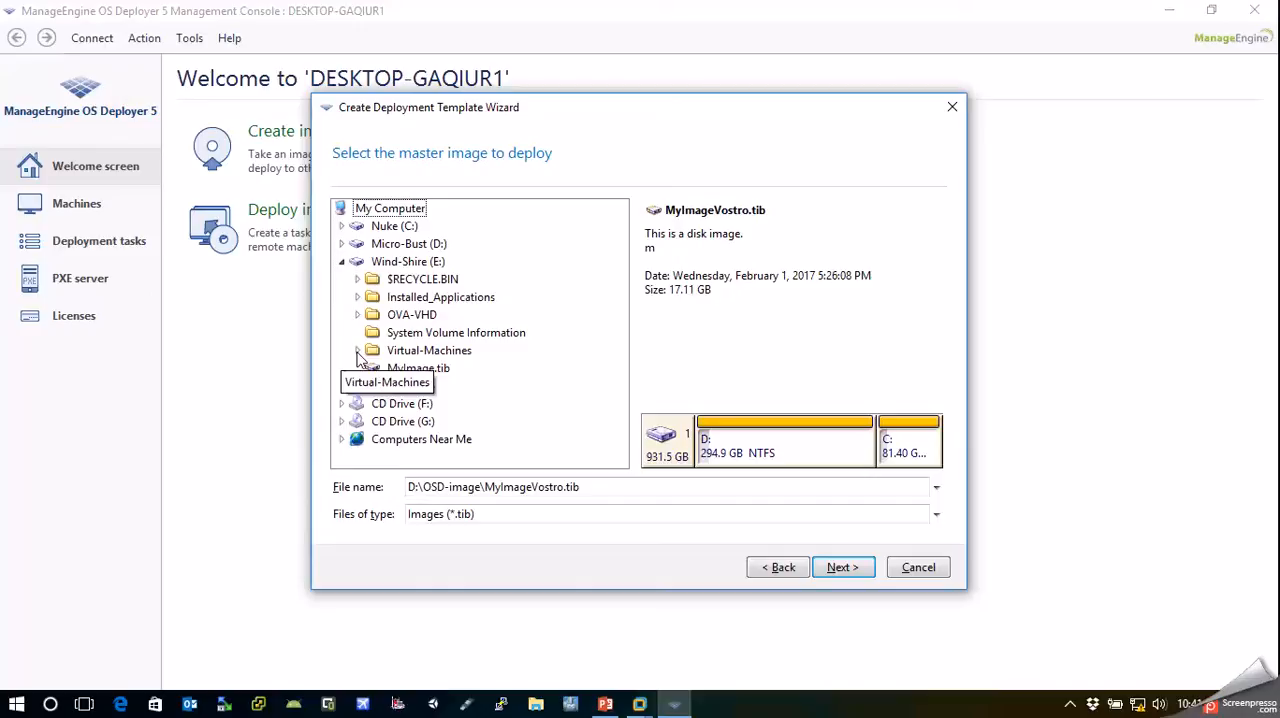
pyautogui.click(344, 270)
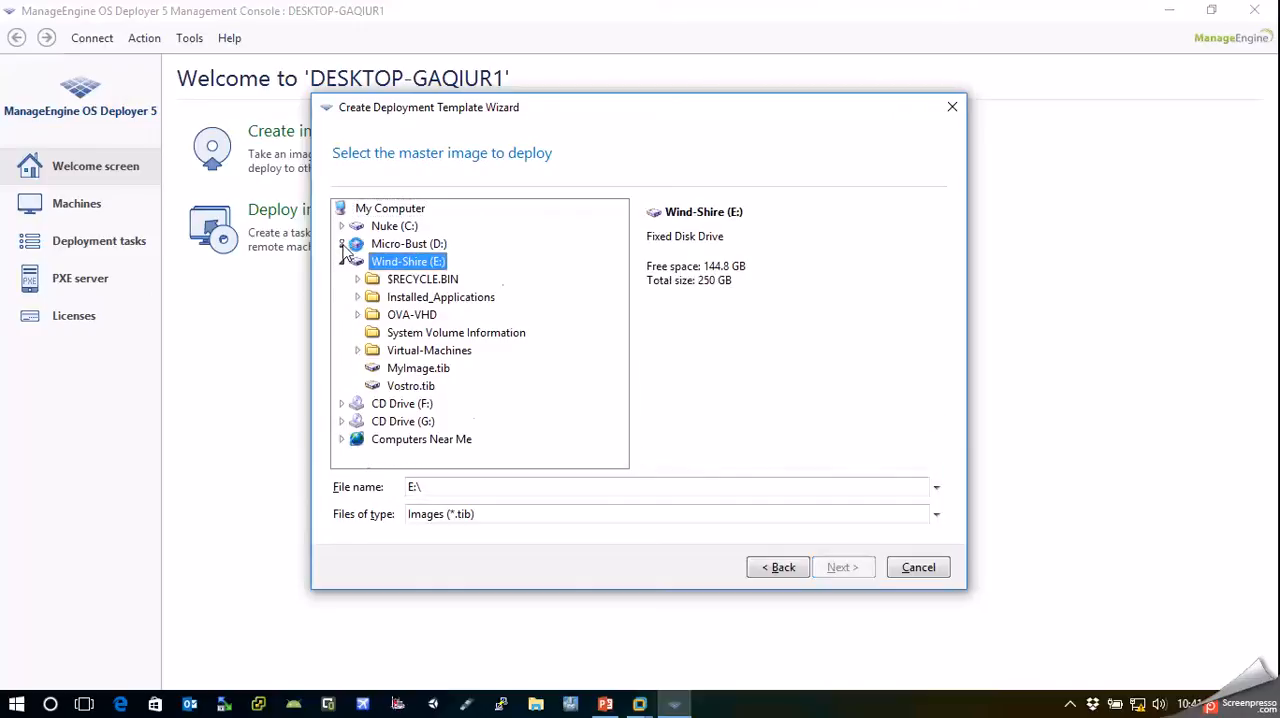
pyautogui.click(341, 244)
pyautogui.doubleClick(410, 386)
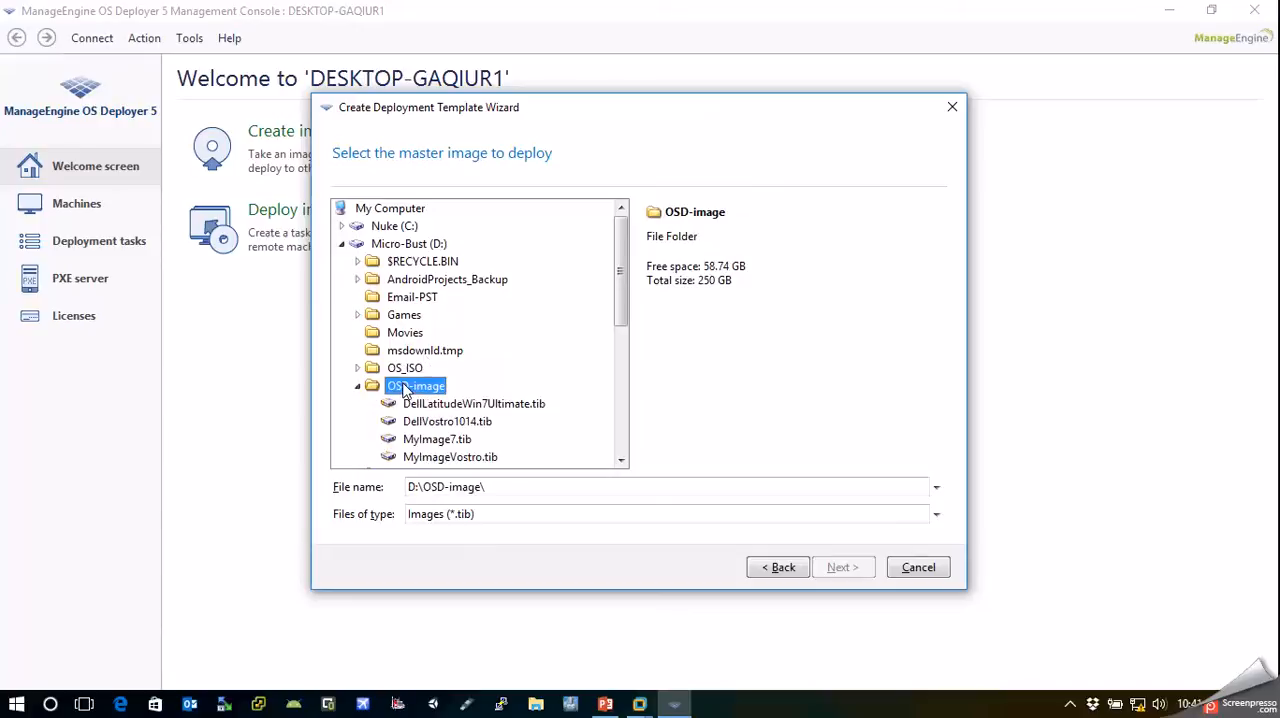
pyautogui.click(485, 423)
pyautogui.click(829, 567)
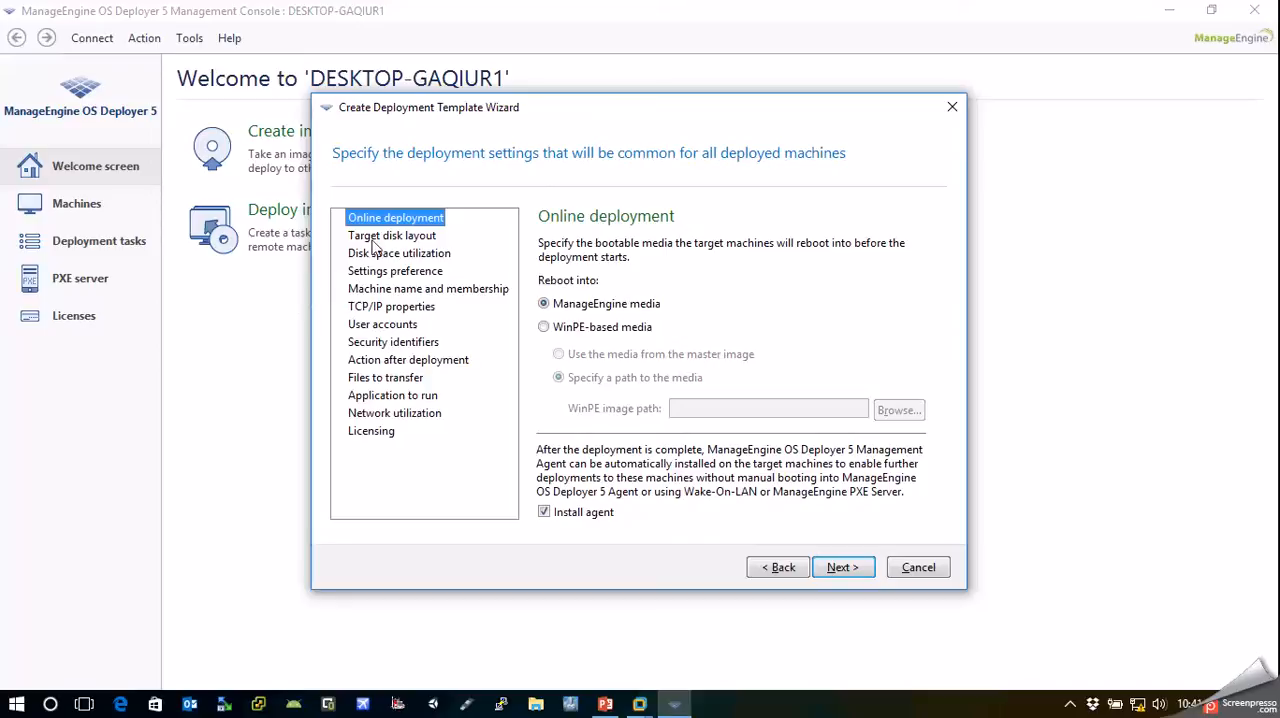
# Set single-volume deployment to replace volume 1 in the target disk layout, and check the disk space utilization and settings preference options
pyautogui.click(377, 240)
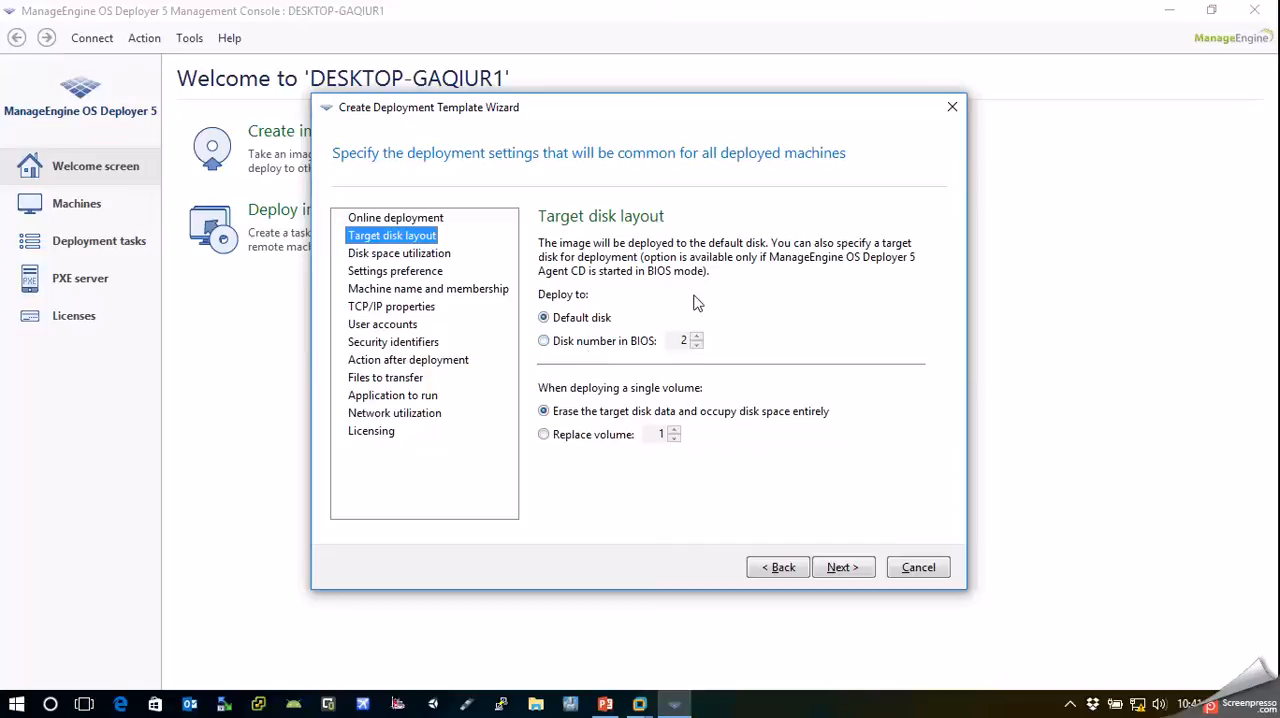
pyautogui.click(543, 436)
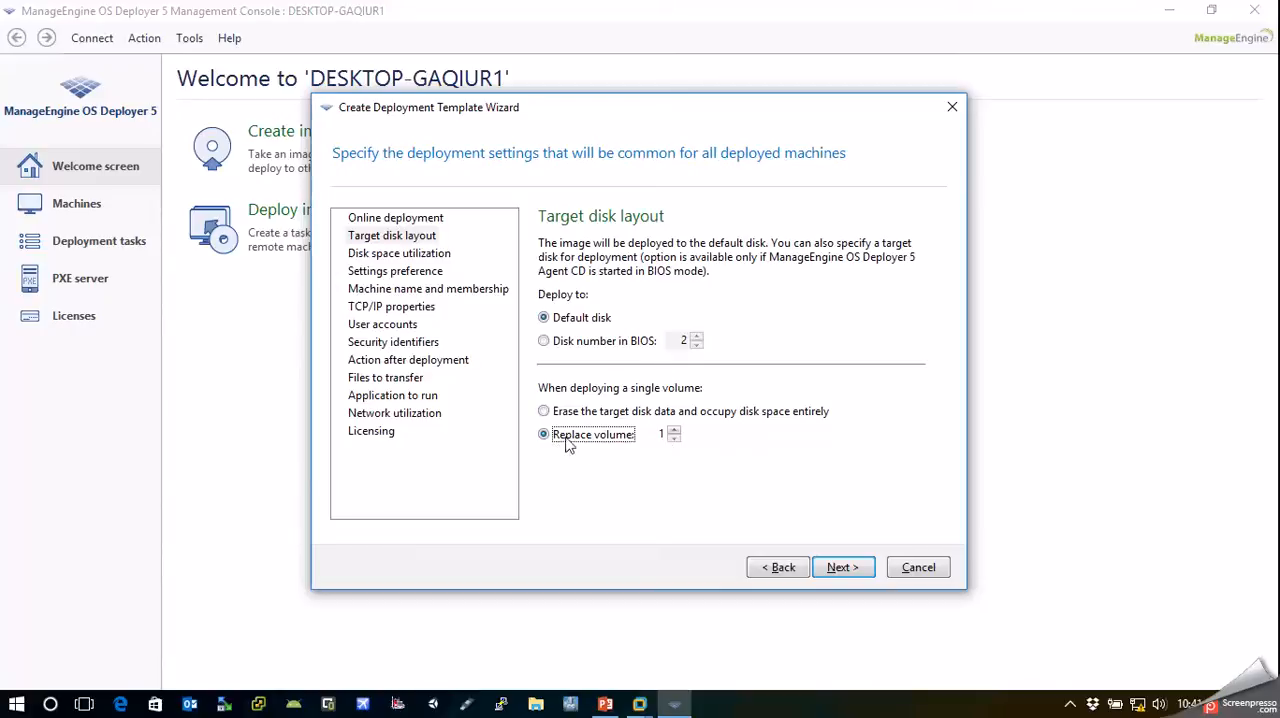
pyautogui.click(430, 257)
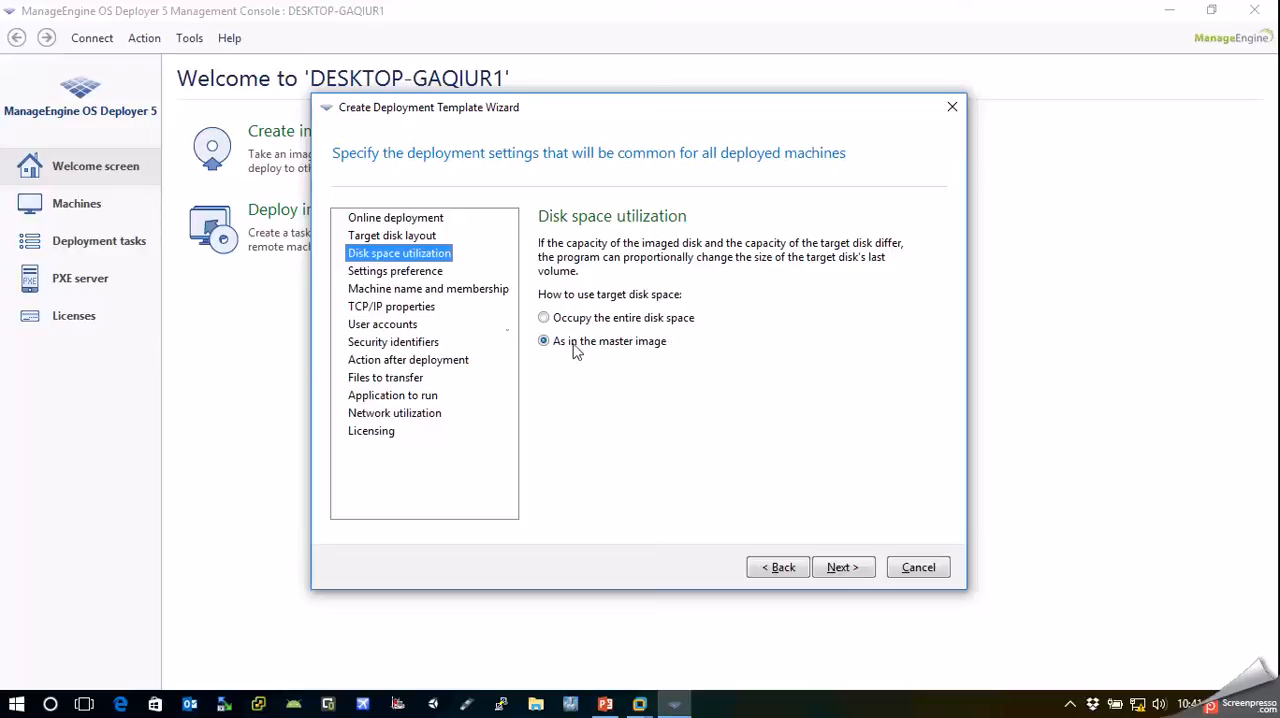
pyautogui.click(414, 276)
# Set the machine name pattern for the target machines to TES{01}
pyautogui.click(401, 292)
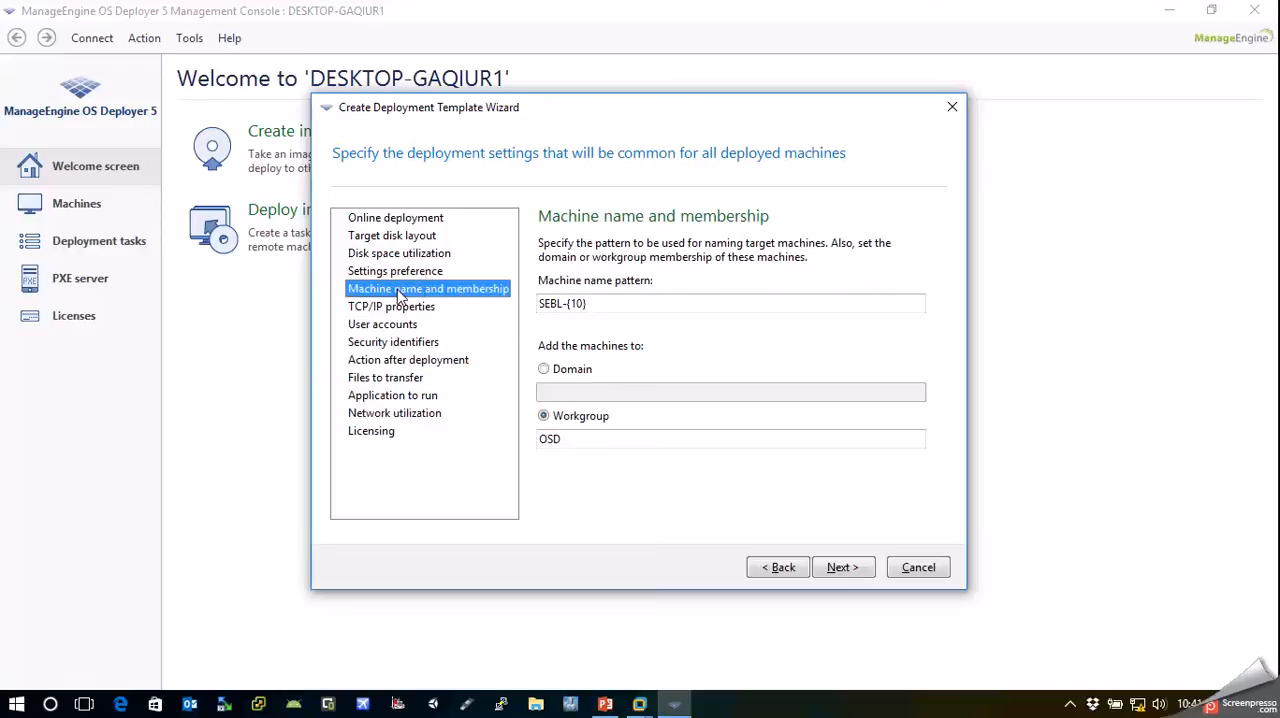
pyautogui.moveTo(606, 306); pyautogui.dragTo(529, 316)
pyautogui.press('BackSpace')
pyautogui.write('TEST')
pyautogui.press('BackSpace')
pyautogui.write('{')
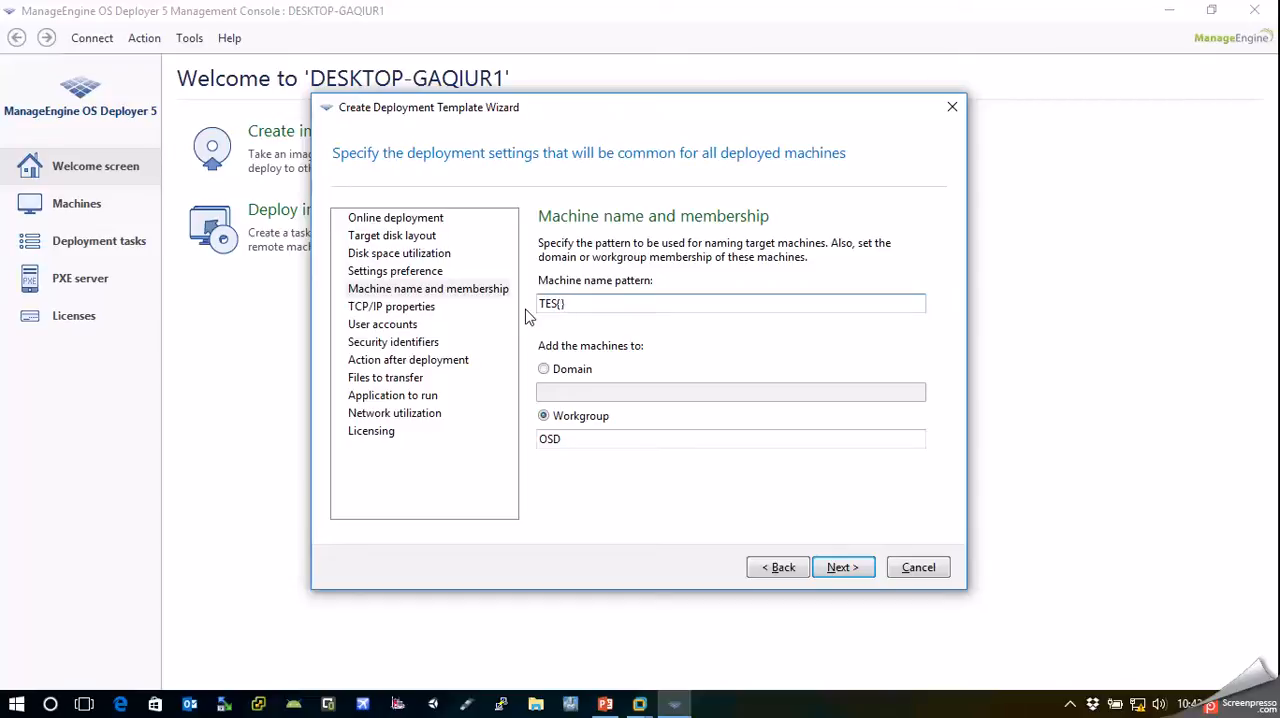
pyautogui.write('01')
# Set the target machines' TCP/IP properties to obtain an IP address automatically
pyautogui.click(410, 308)
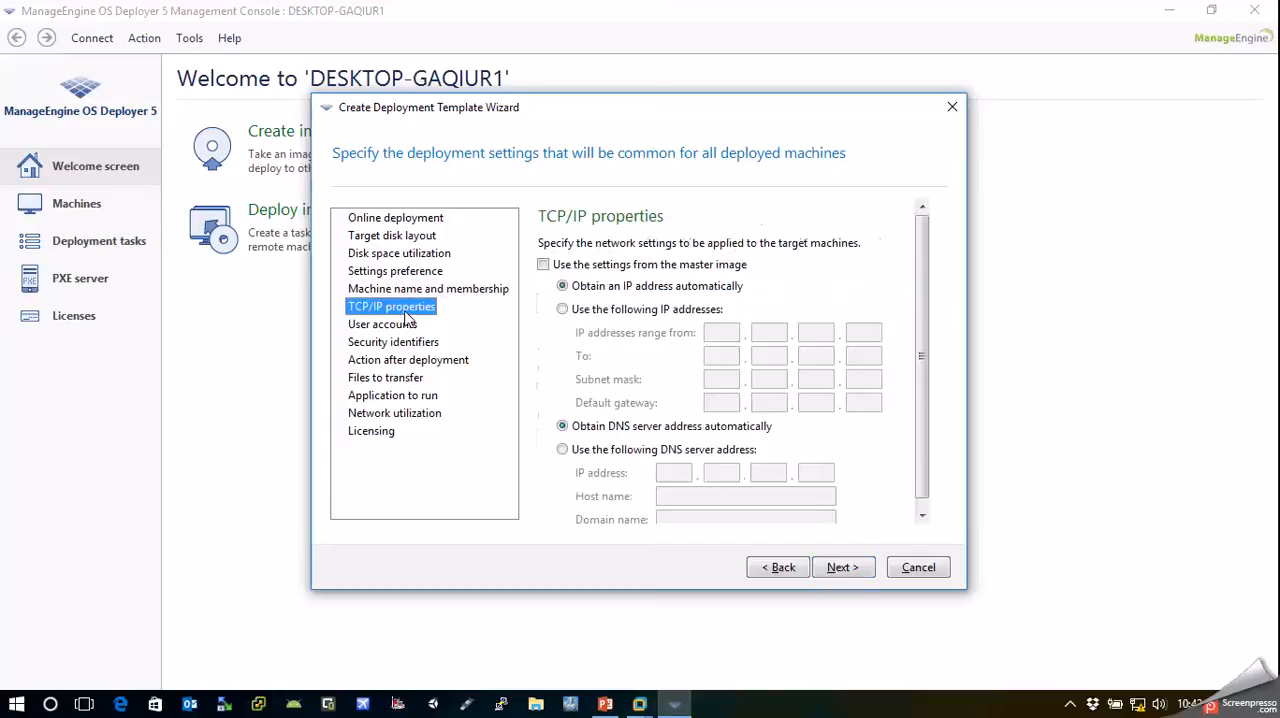
pyautogui.click(650, 312)
pyautogui.click(585, 288)
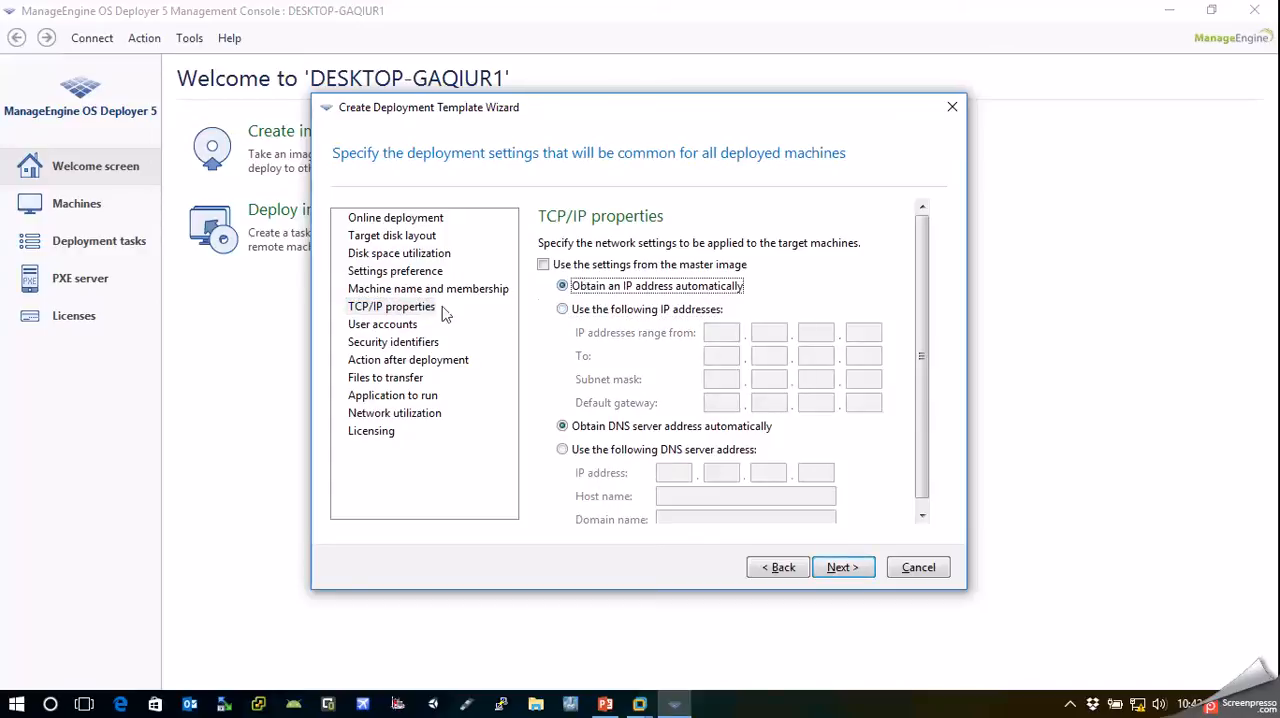
# Review the user accounts, security identifiers, post-deployment action, file transfer, application, network utilization and licensing settings
pyautogui.click(375, 326)
pyautogui.click(375, 343)
pyautogui.click(379, 364)
pyautogui.click(382, 378)
pyautogui.click(381, 398)
pyautogui.click(382, 414)
pyautogui.click(378, 432)
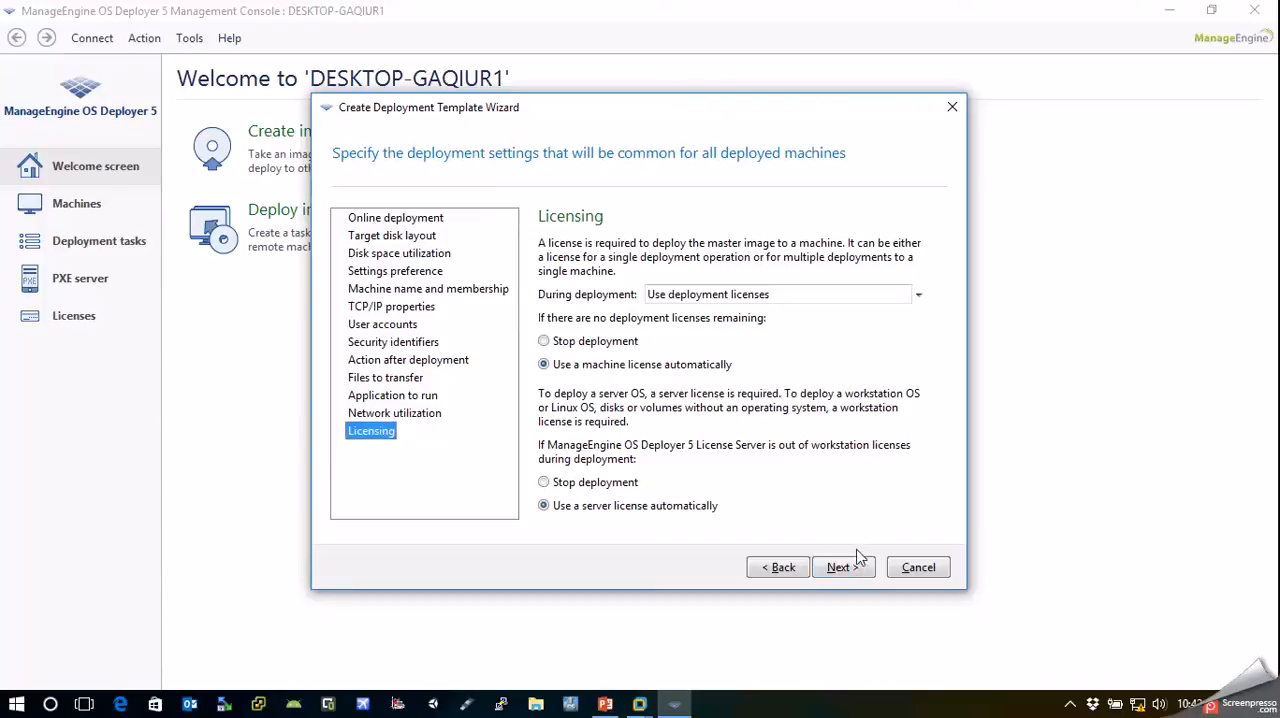
# Accept the common deployment settings and choose not to use ManageEngine Universal Deploy
pyautogui.click(846, 567)
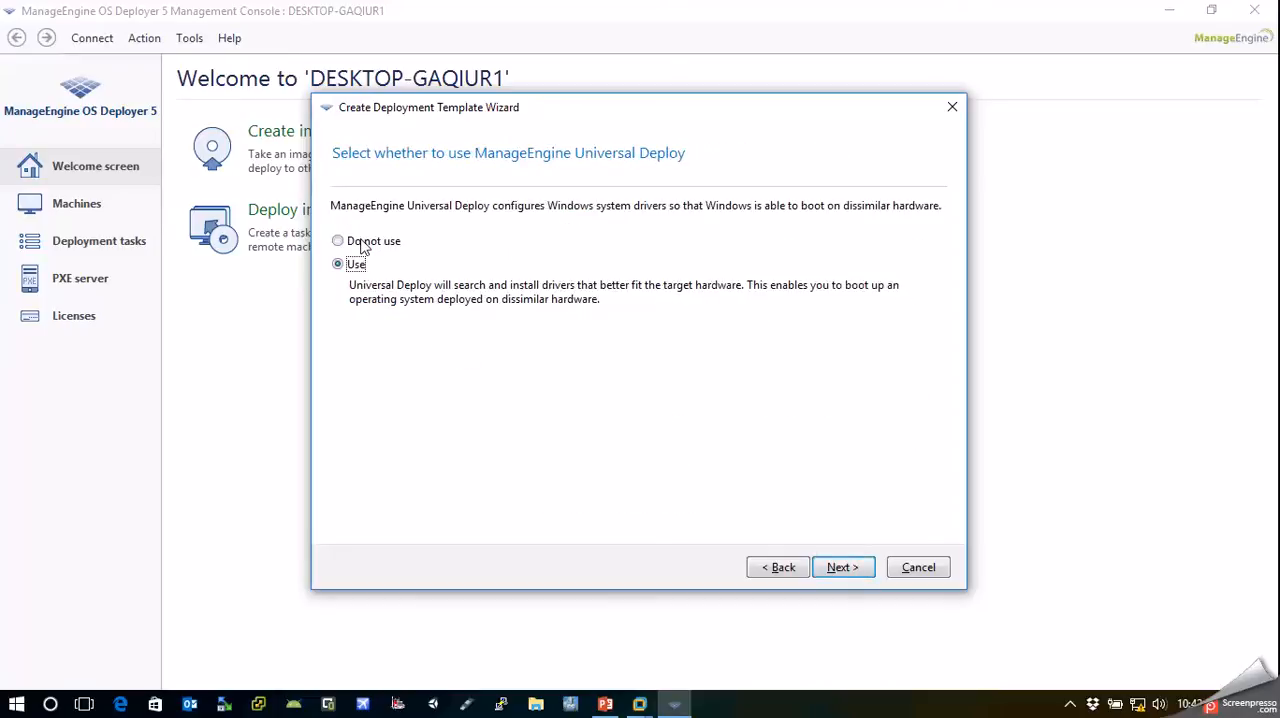
pyautogui.click(363, 248)
pyautogui.click(838, 569)
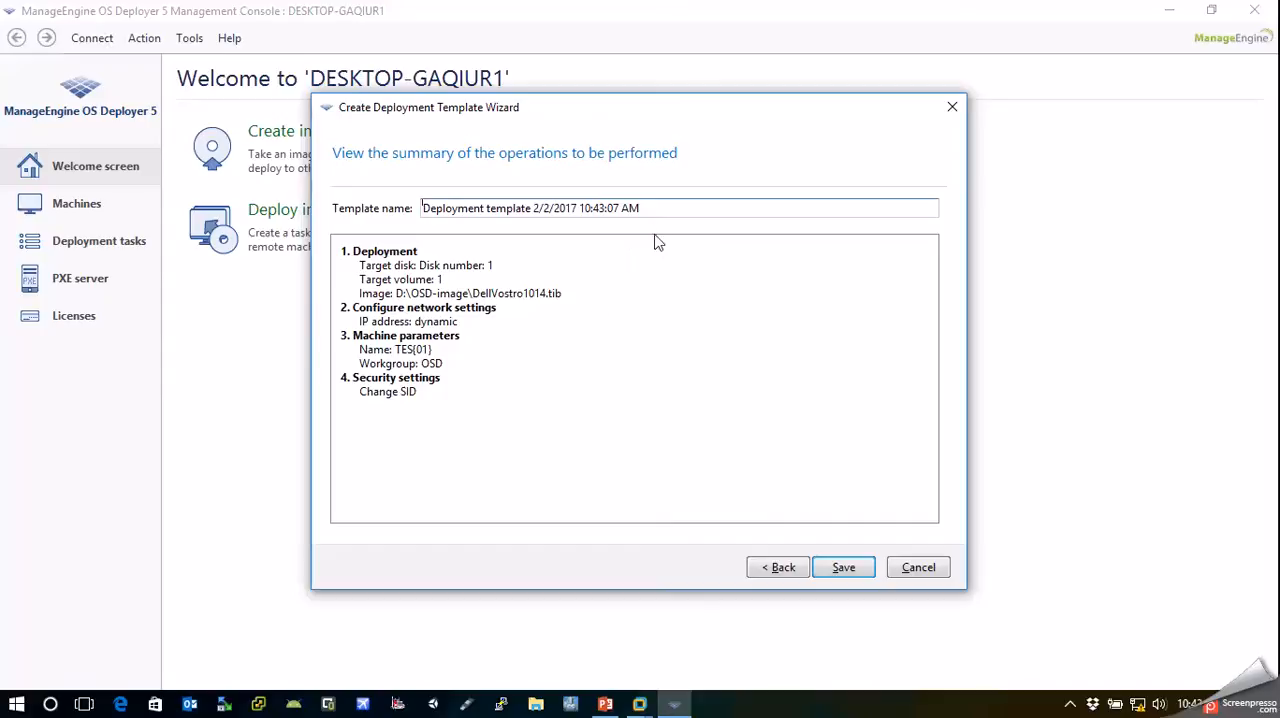
# Name the template "Deployment template Vostro-1014", save it and close the template manager
pyautogui.moveTo(655, 209); pyautogui.dragTo(535, 218)
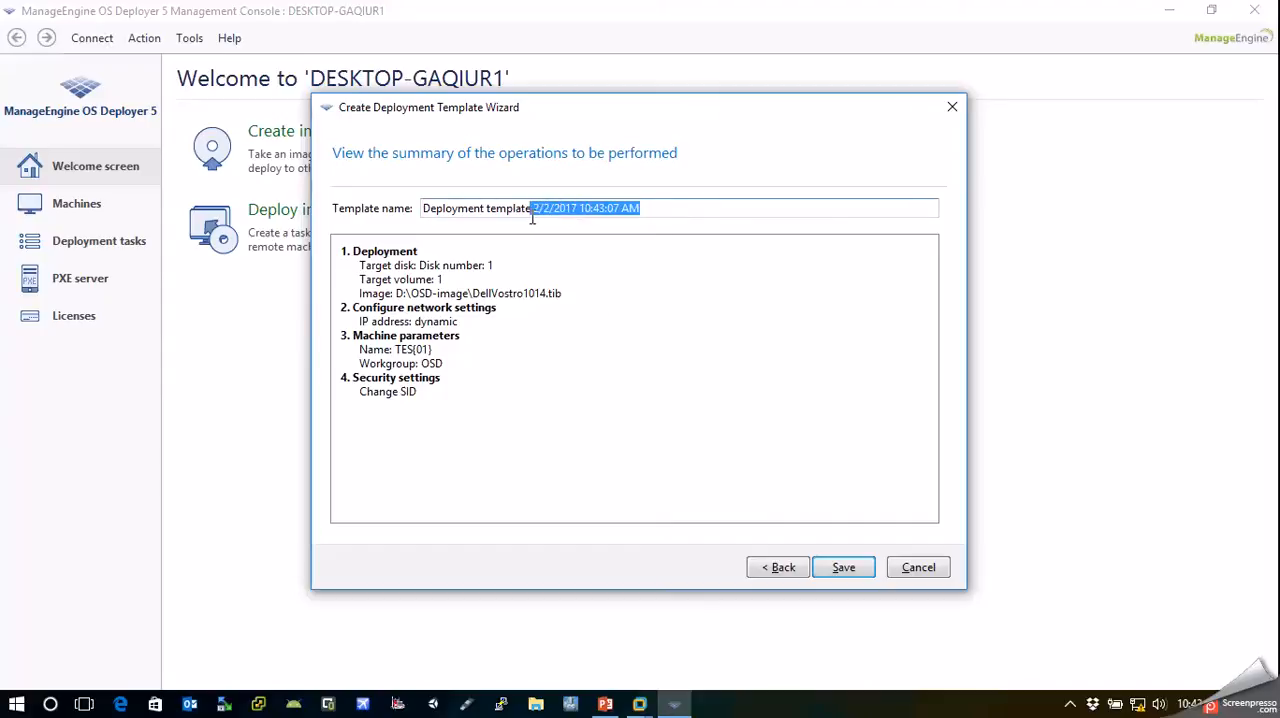
pyautogui.write('Vostro-1014')
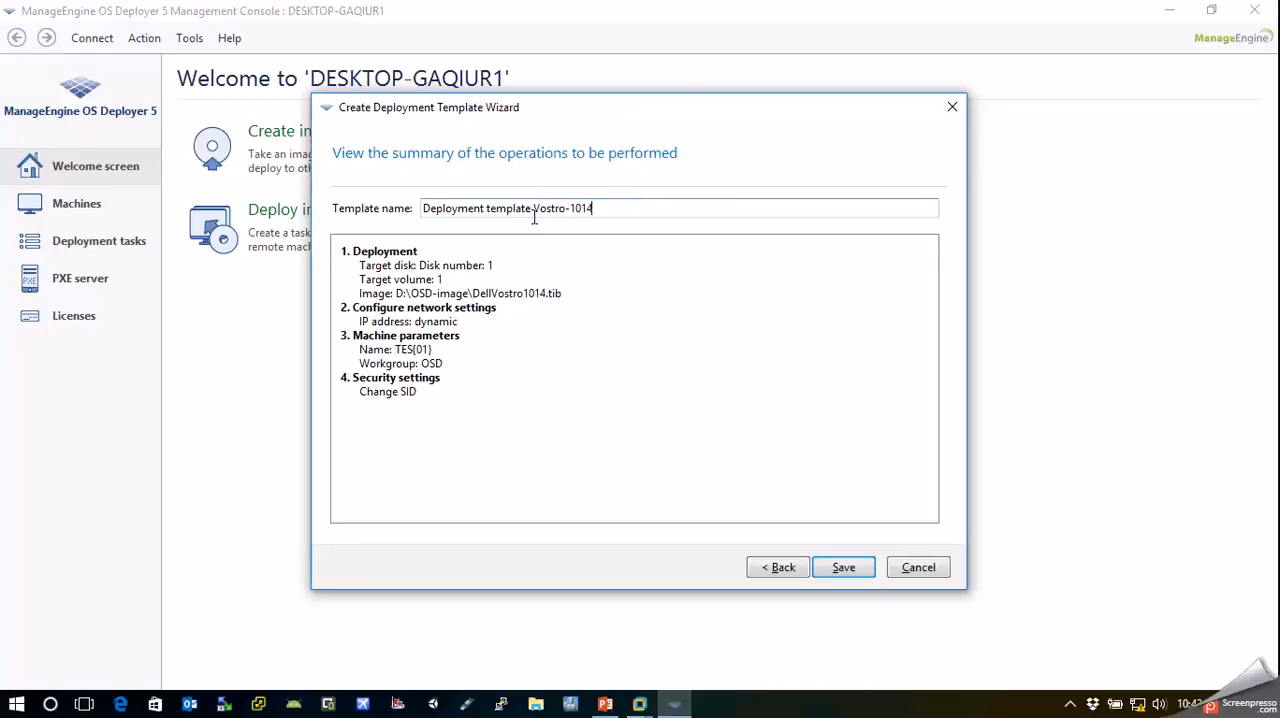
pyautogui.press('Return')
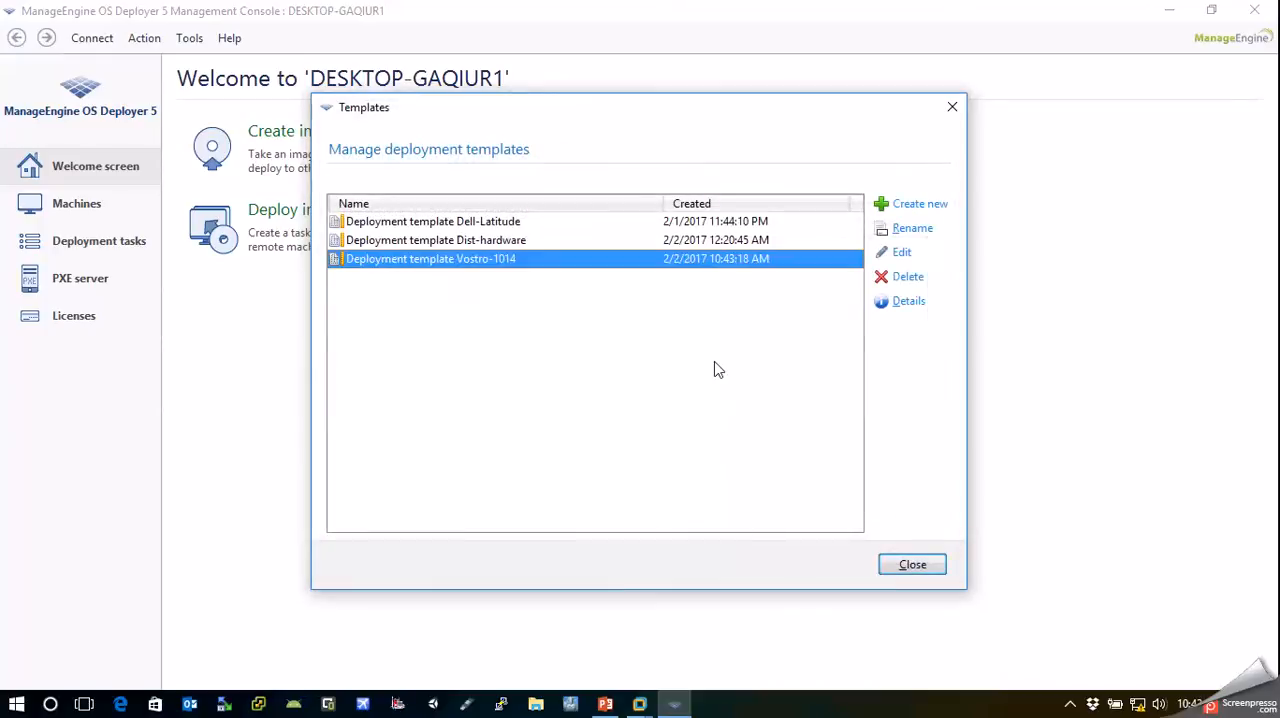
pyautogui.click(905, 568)
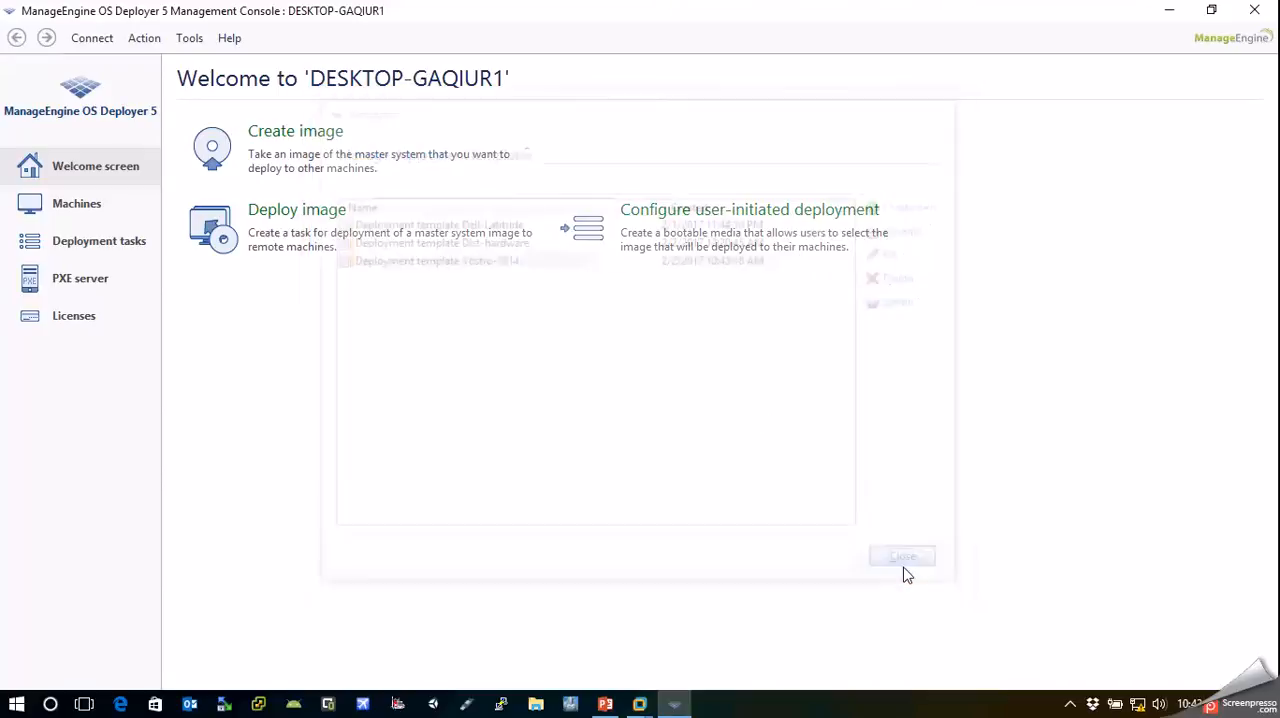
# Start a new deployment task that deploys to any machines ready for deployment
pyautogui.click(65, 245)
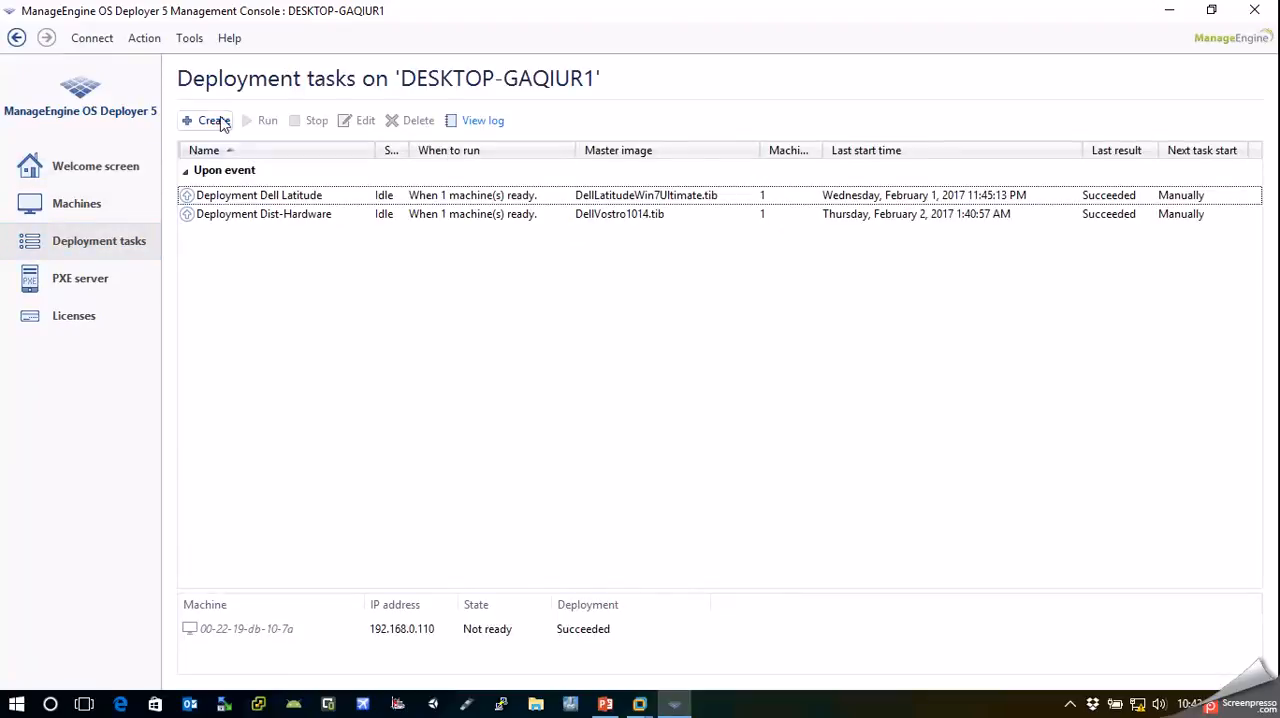
pyautogui.click(214, 120)
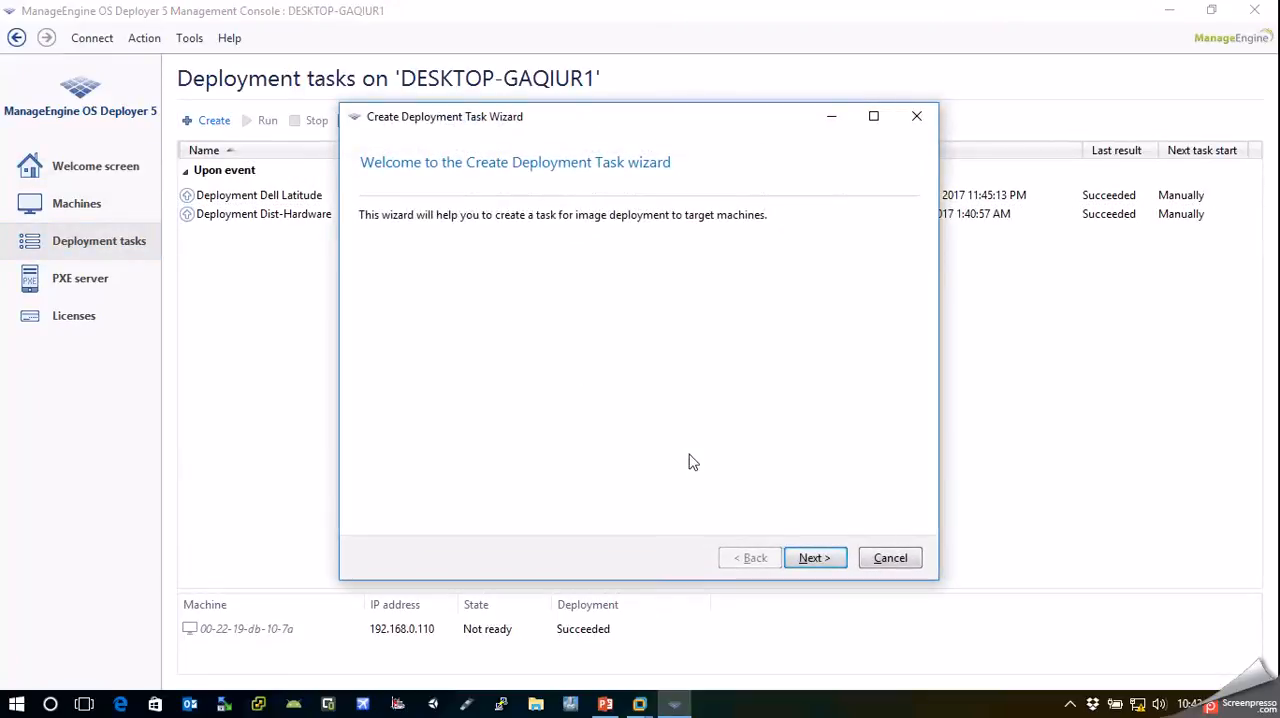
pyautogui.press('Return')
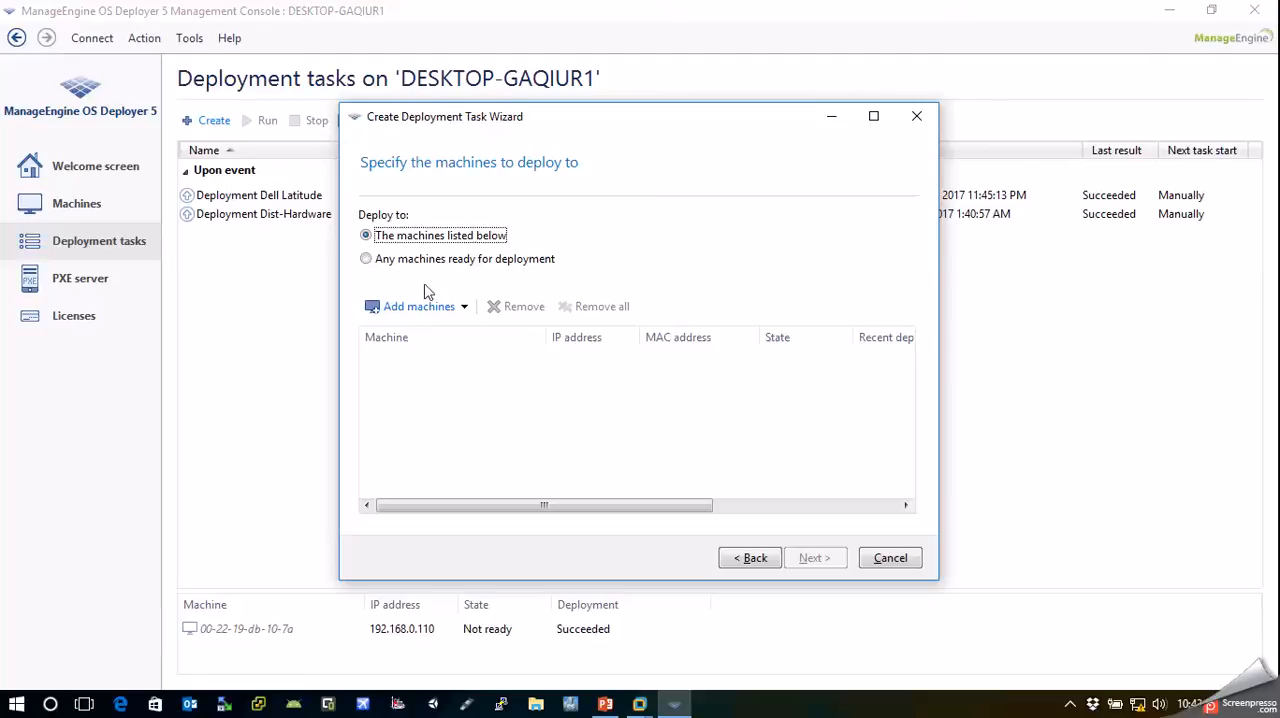
pyautogui.click(397, 262)
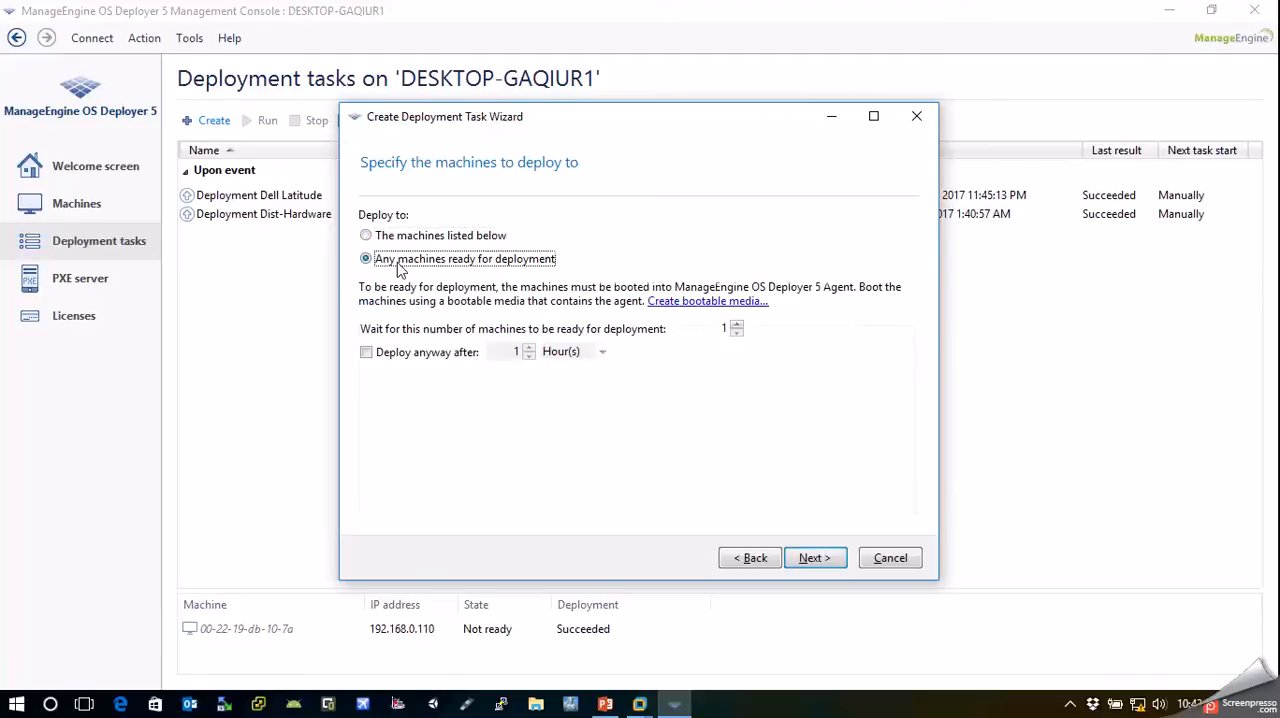
pyautogui.click(383, 236)
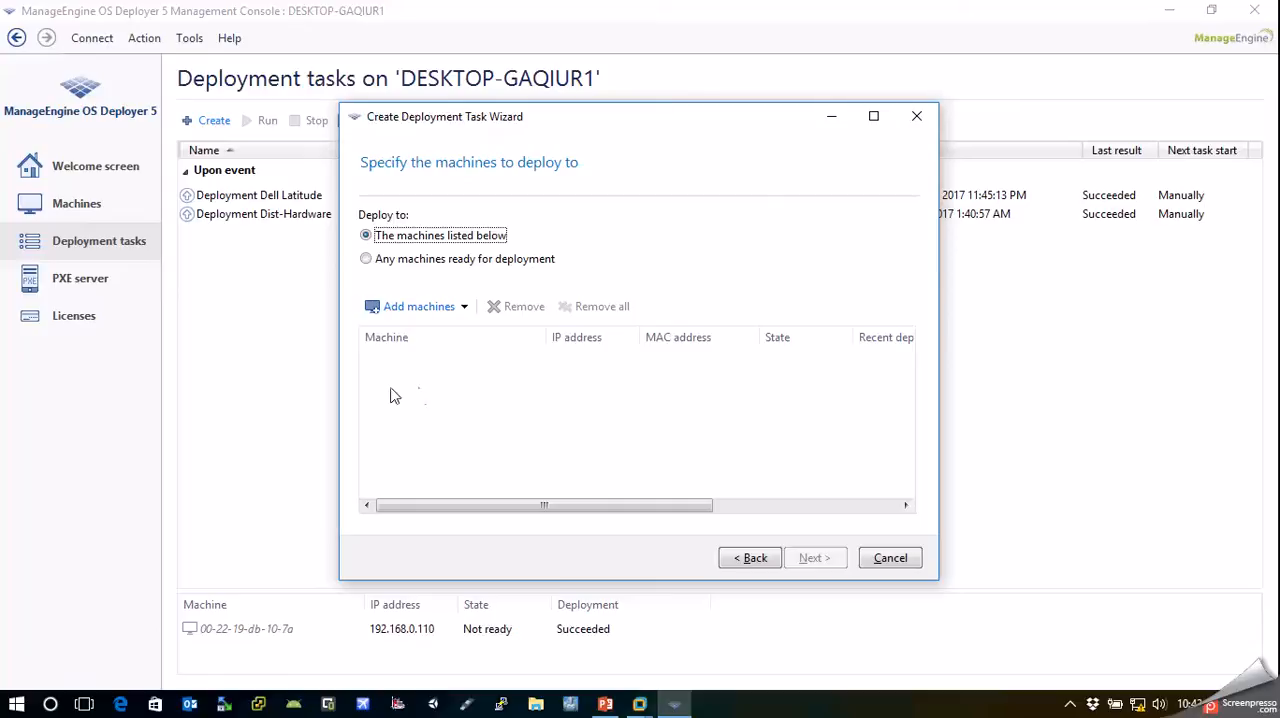
pyautogui.click(397, 262)
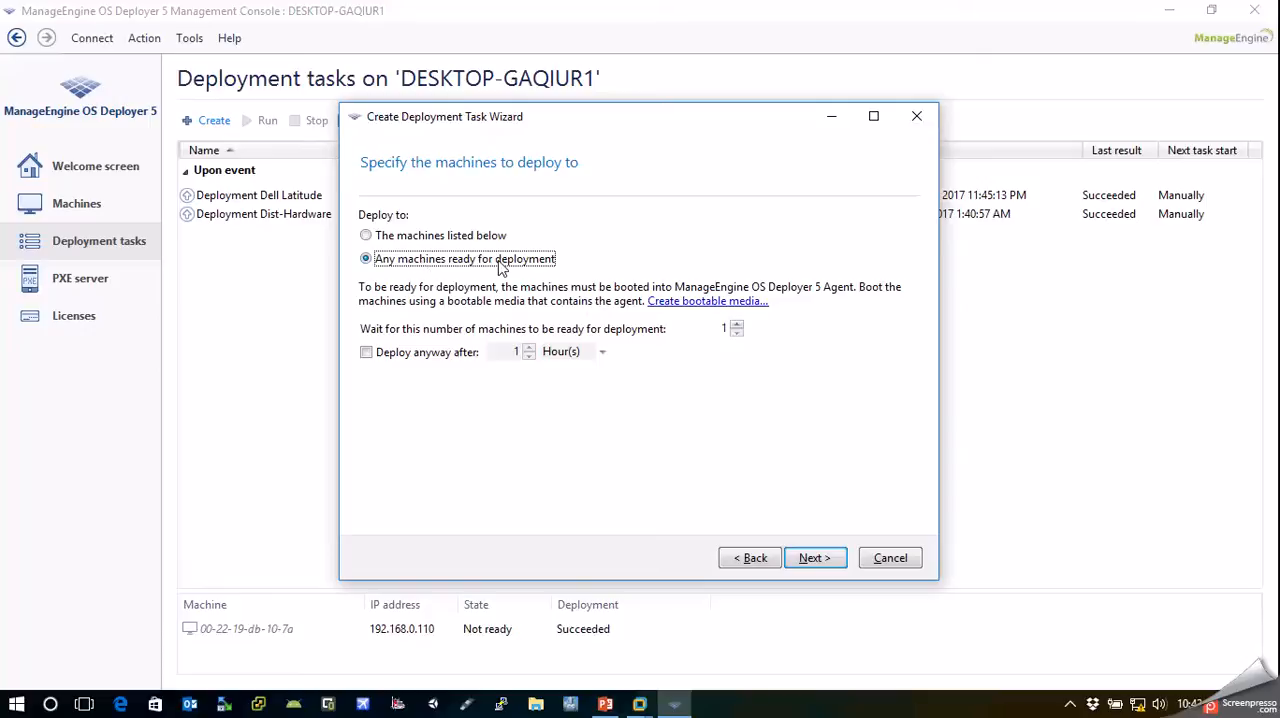
# Set the number of machines to wait for to 1 and continue to the template selection
pyautogui.click(736, 325)
pyautogui.click(736, 325)
pyautogui.click(736, 325)
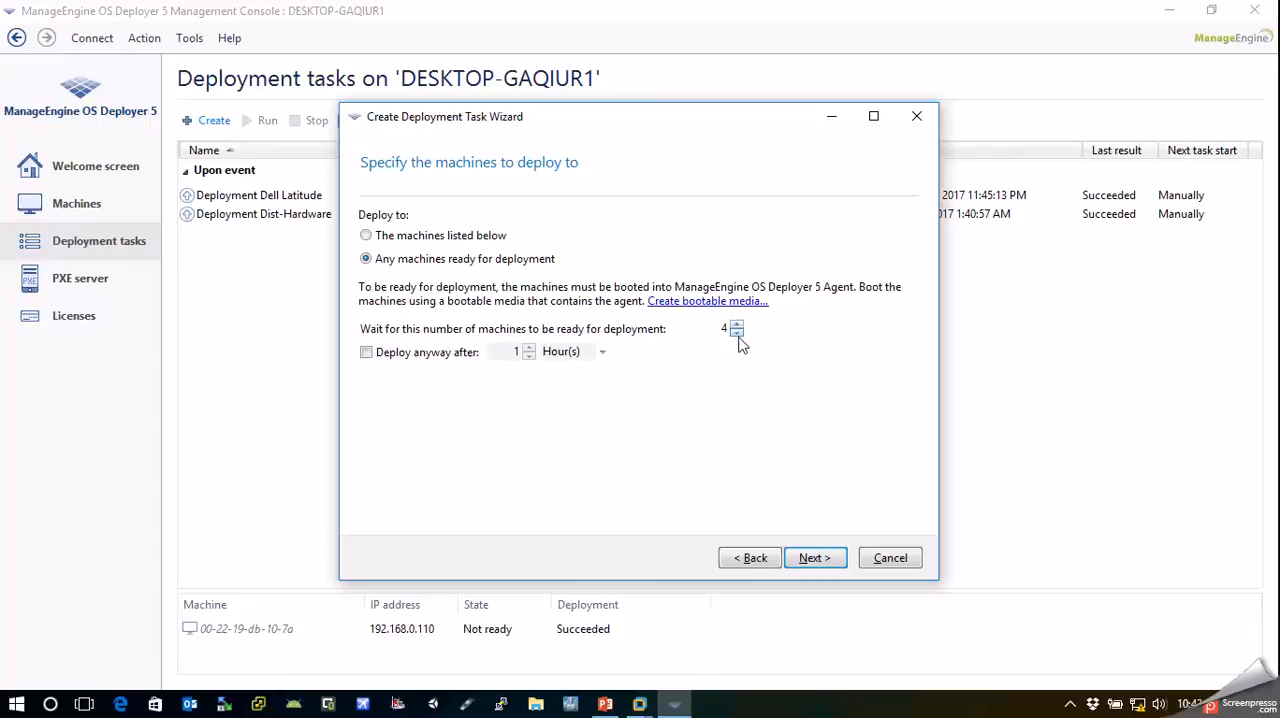
pyautogui.click(737, 333)
pyautogui.click(737, 333)
pyautogui.click(737, 333)
pyautogui.click(822, 561)
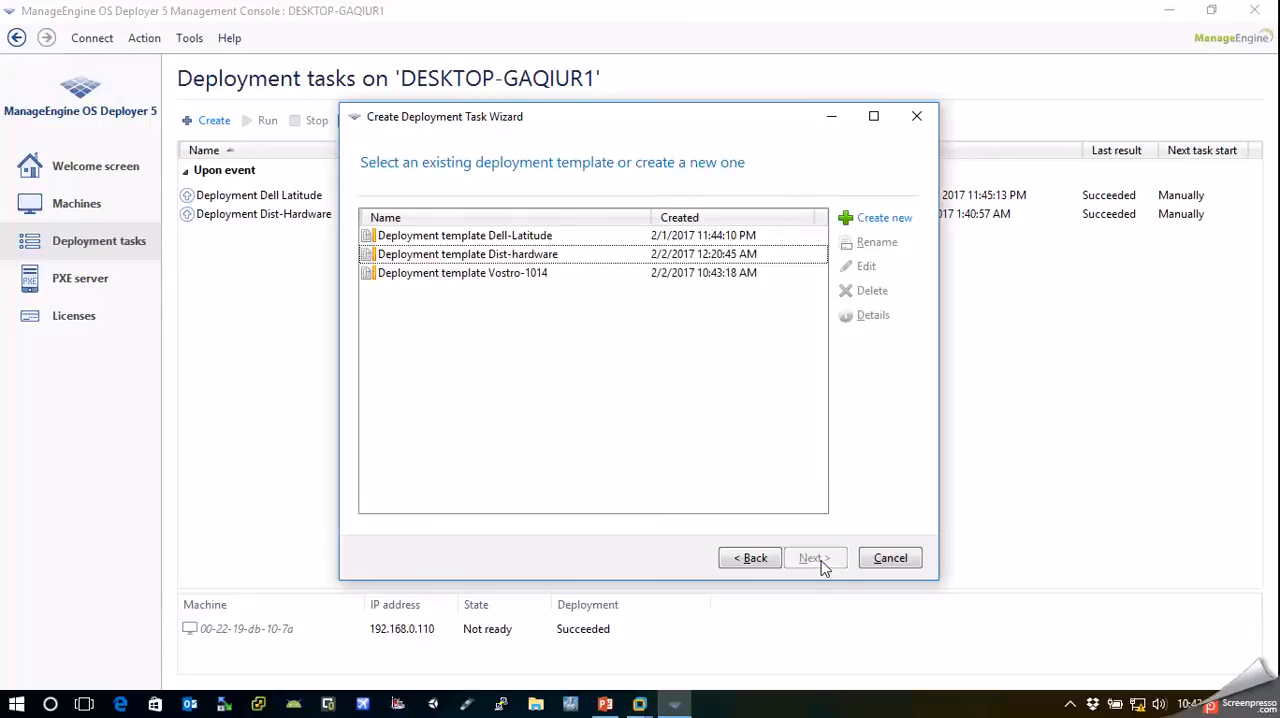
# Choose Deployment template Vostro-1014 for the task and enter the account password the scheduled task will use to run
pyautogui.click(505, 276)
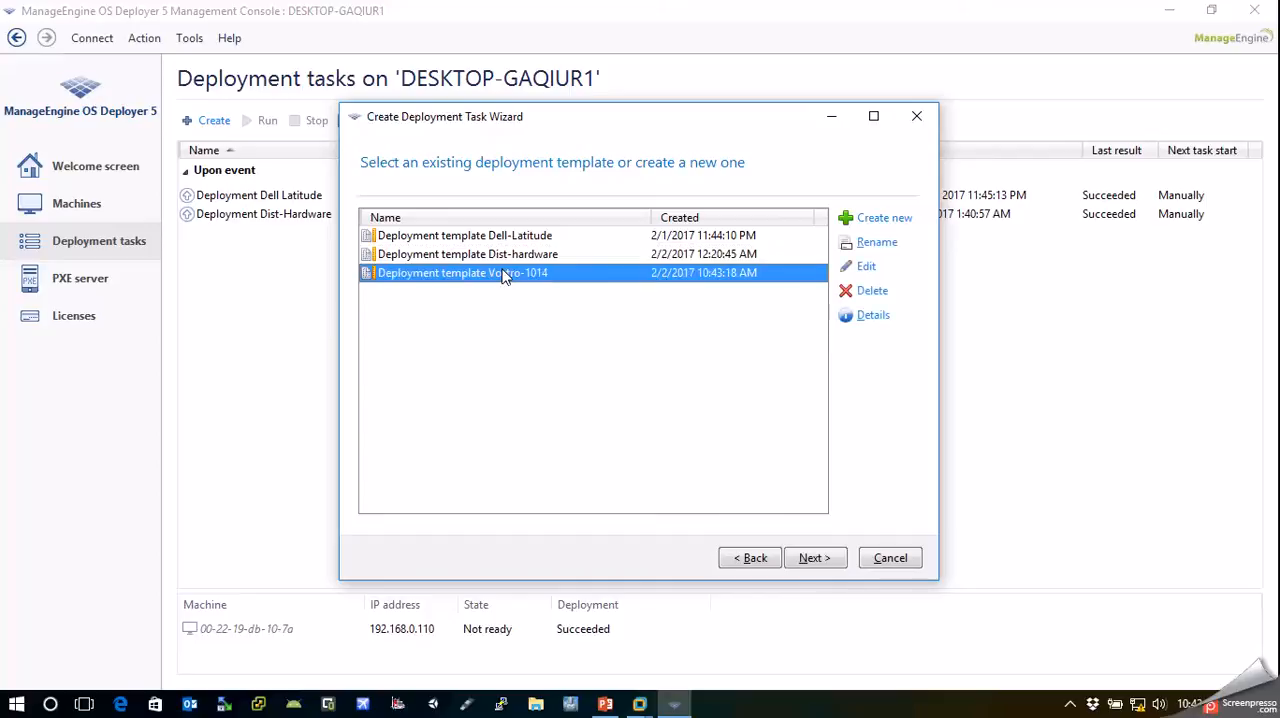
pyautogui.click(815, 560)
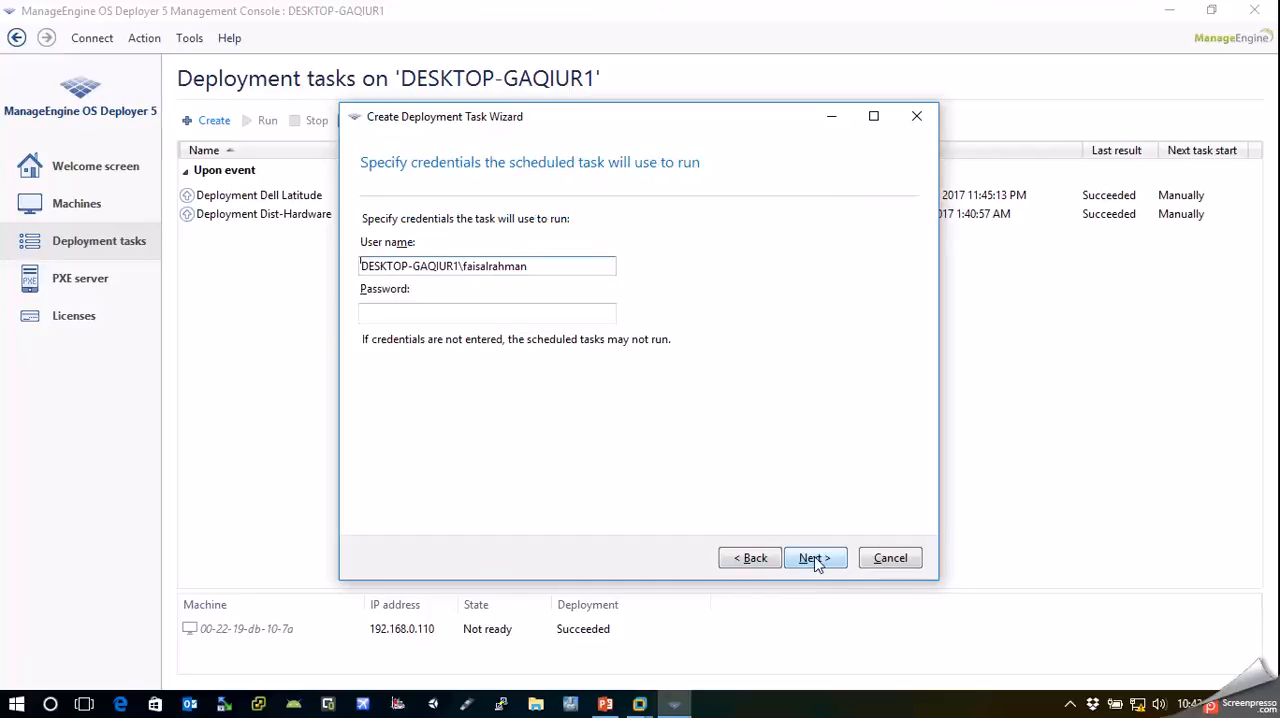
pyautogui.click(539, 317)
pyautogui.write('*********')
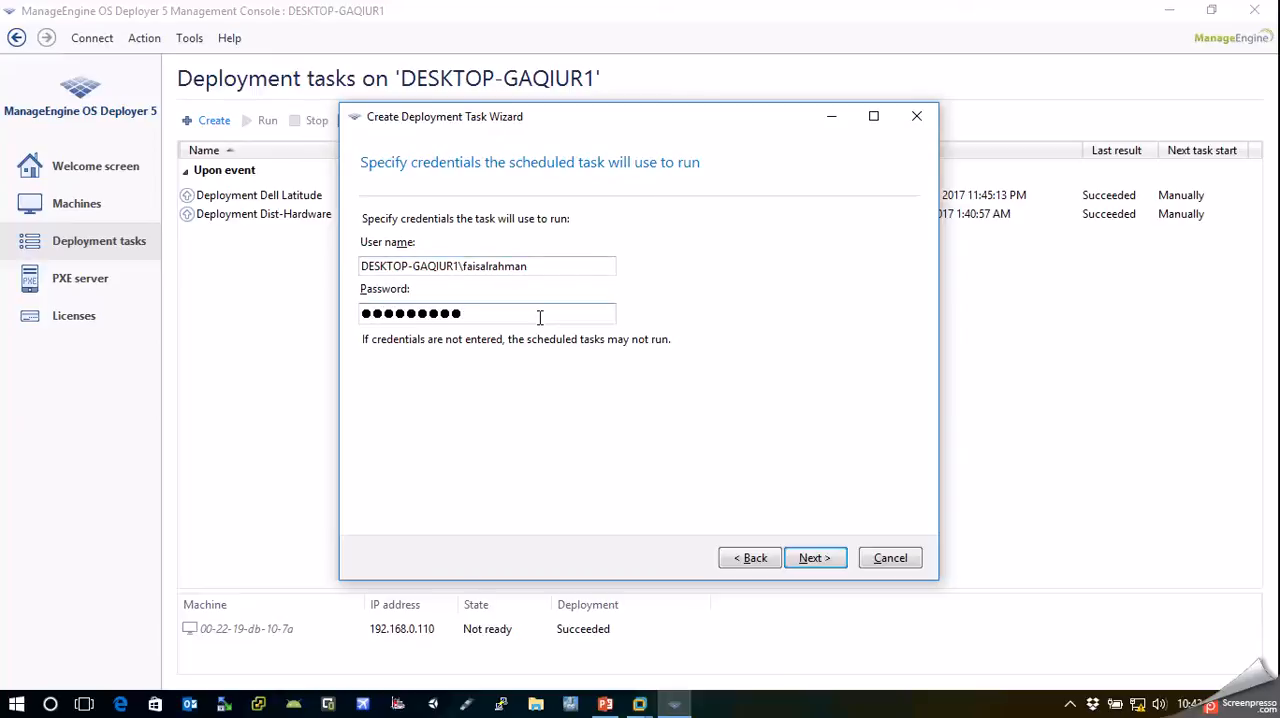
pyautogui.click(813, 559)
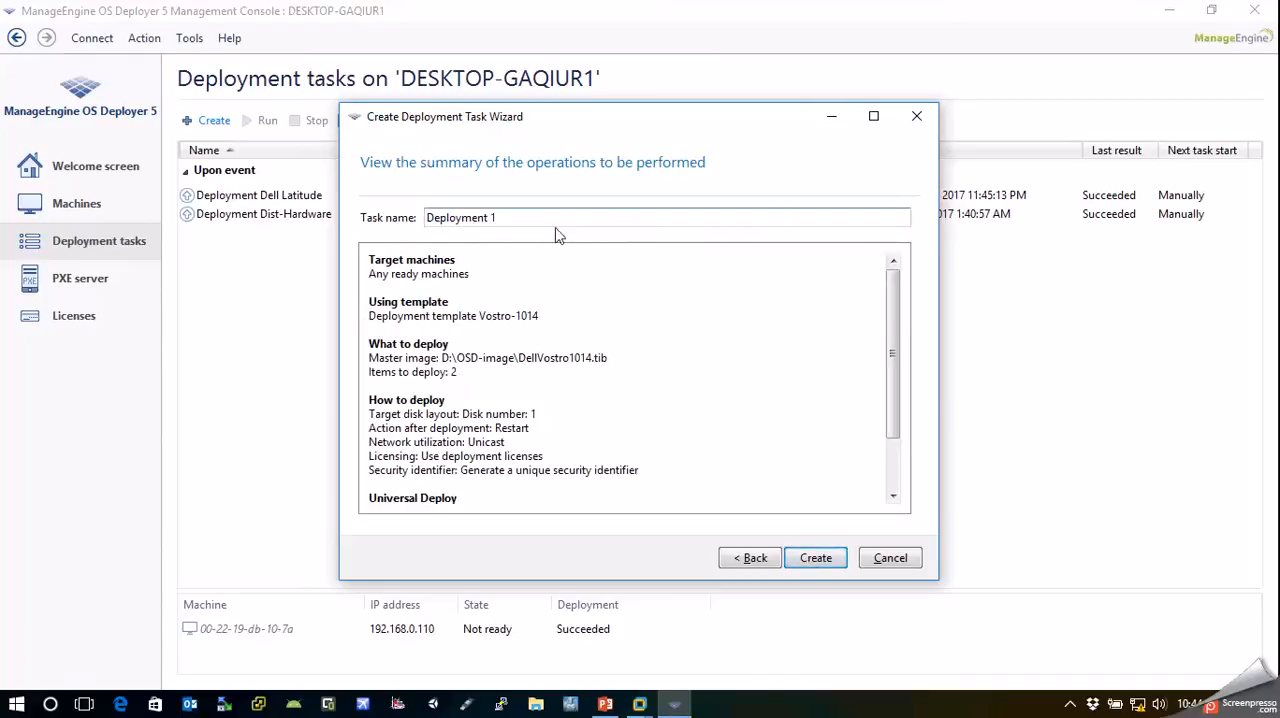
# Name the task "Deployment Vostro-1014" and create it
pyautogui.doubleClick(493, 218)
pyautogui.write('Vostro-1014')
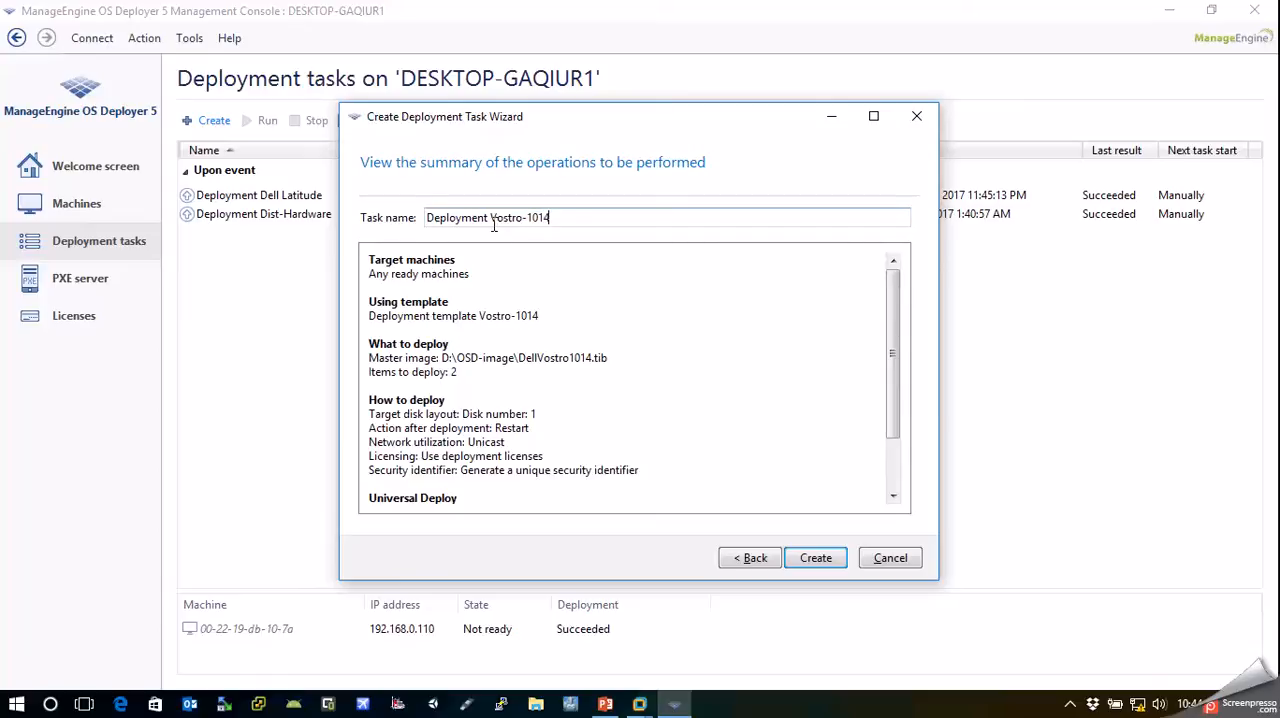
pyautogui.click(818, 557)
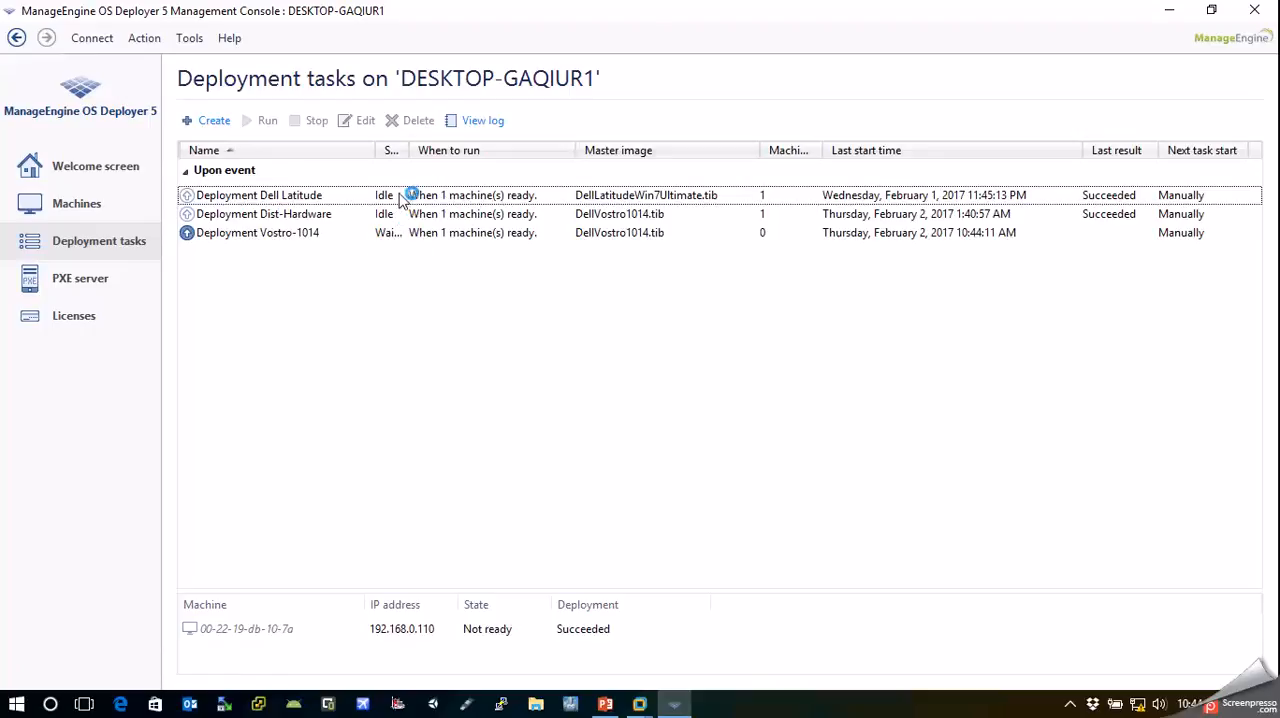
# Widen the State column to read the deployment tasks' full status, and view the PXE server's components
pyautogui.moveTo(409, 150); pyautogui.dragTo(579, 150)
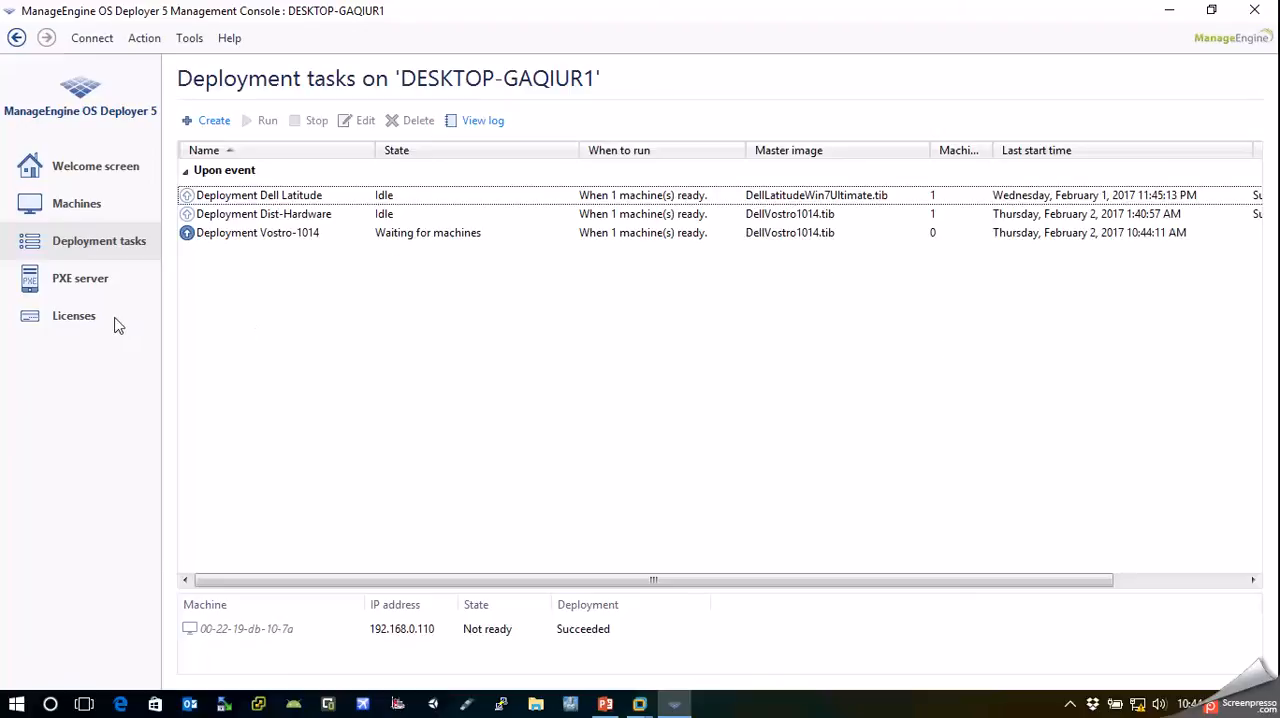
pyautogui.click(62, 288)
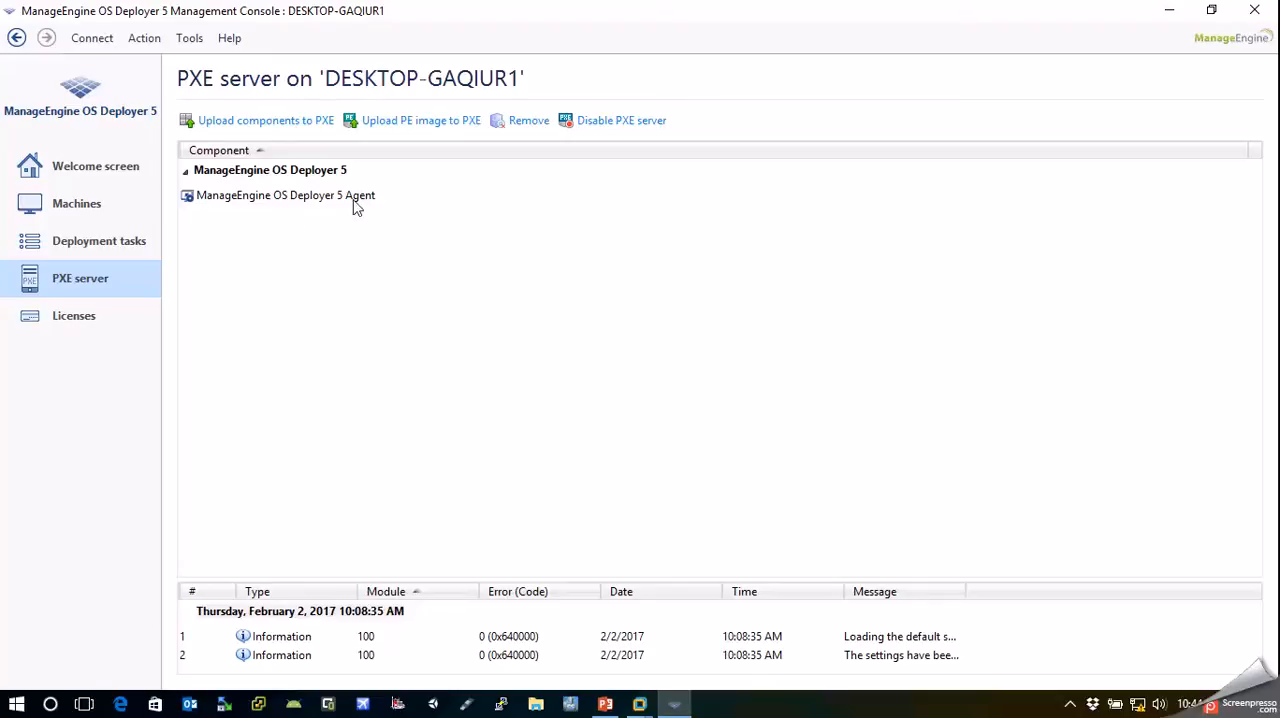
# Start the Master Image Creator for a bootable media, using the 64-bit Linux kernel in BIOS mode without extra kernel parameters
pyautogui.click(88, 167)
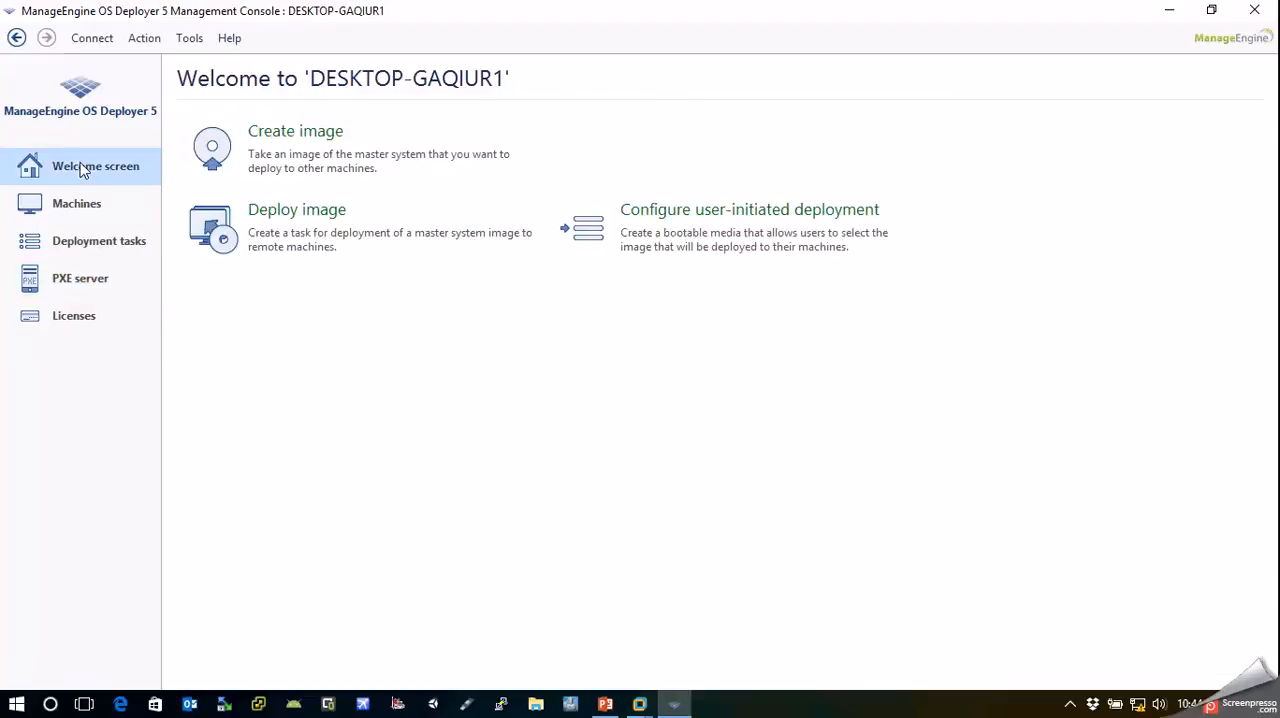
pyautogui.click(316, 153)
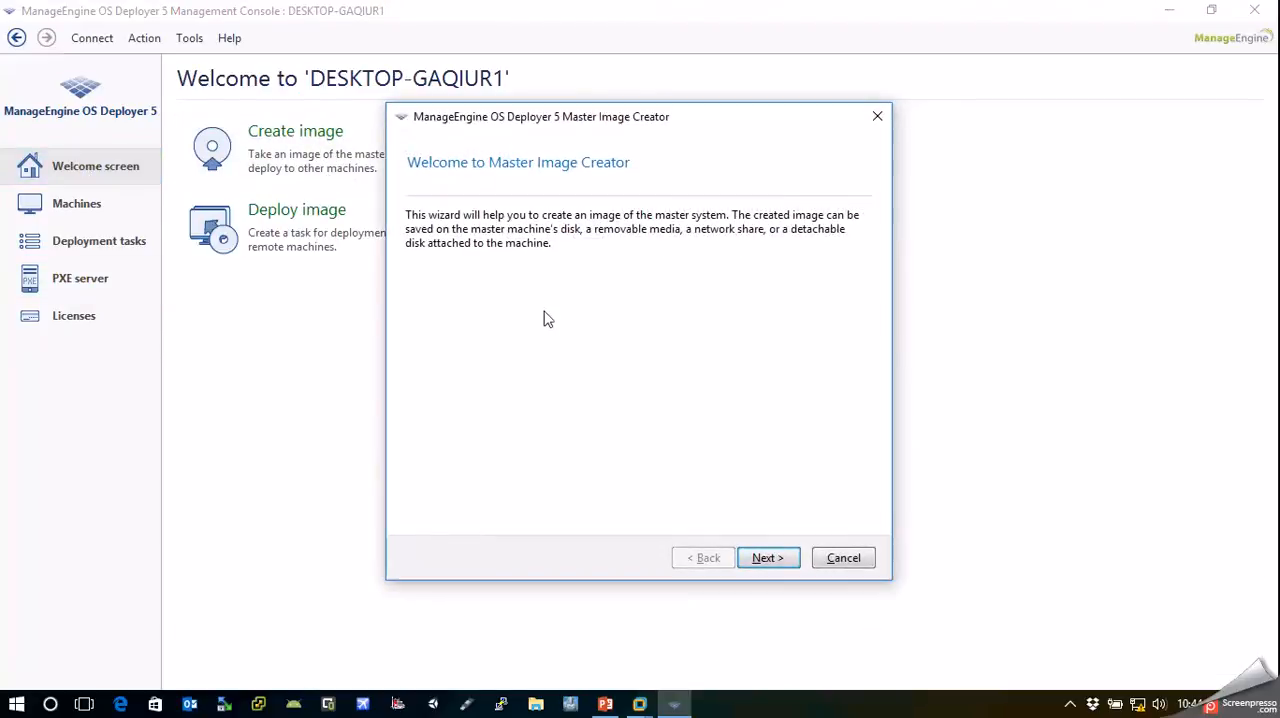
pyautogui.press('Return')
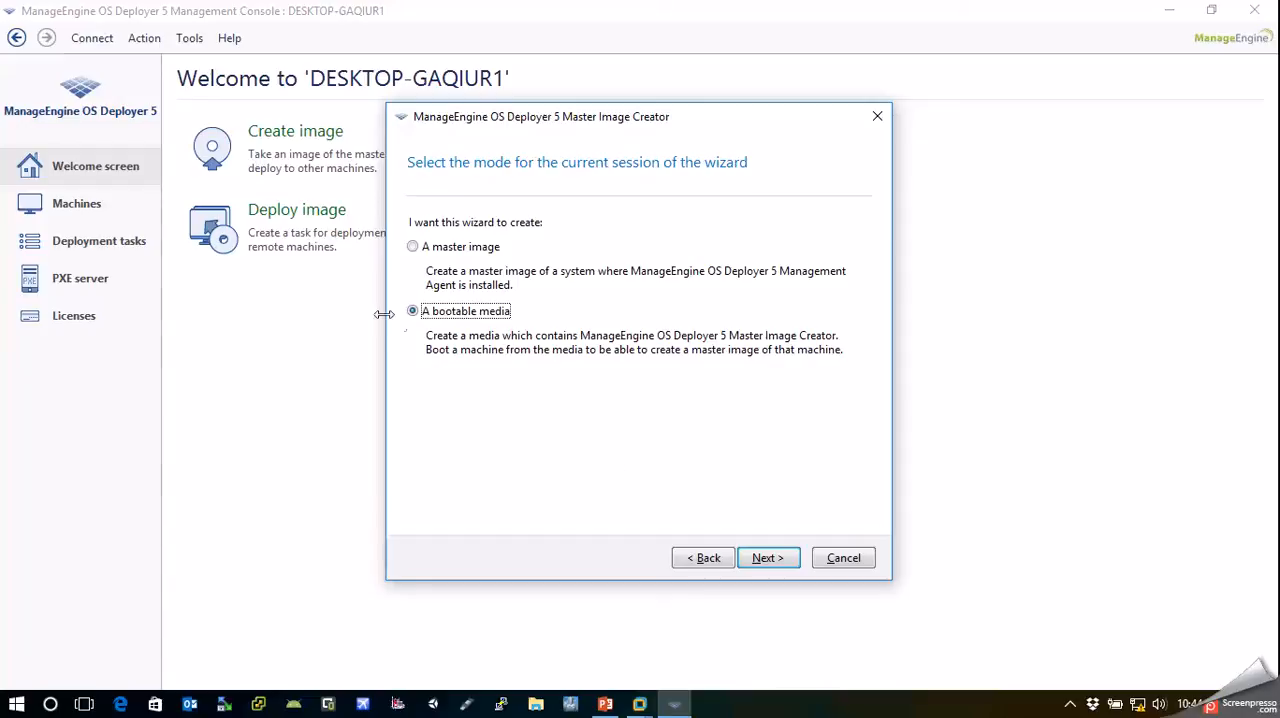
pyautogui.click(758, 557)
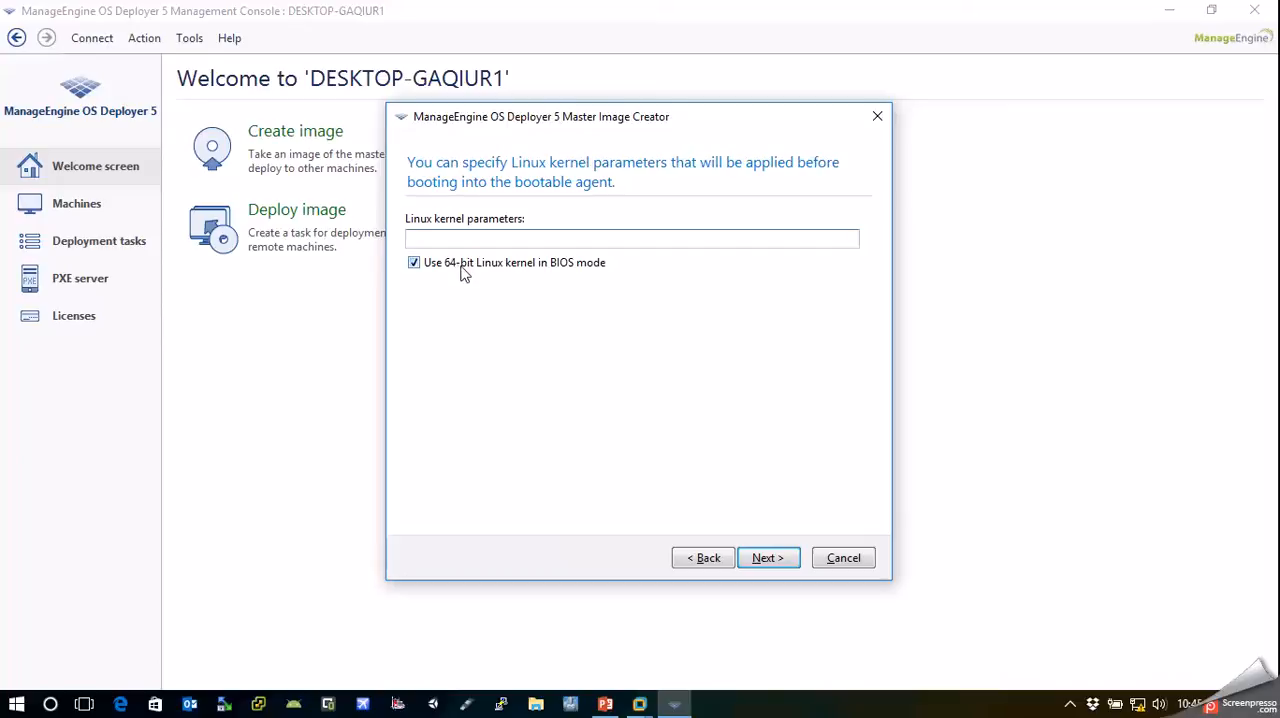
pyautogui.click(764, 558)
# Select the OS Deployer 5 Agent and Master Image Creator components for the bootable media and continue to the media type selection
pyautogui.moveTo(594, 343); pyautogui.dragTo(760, 317)
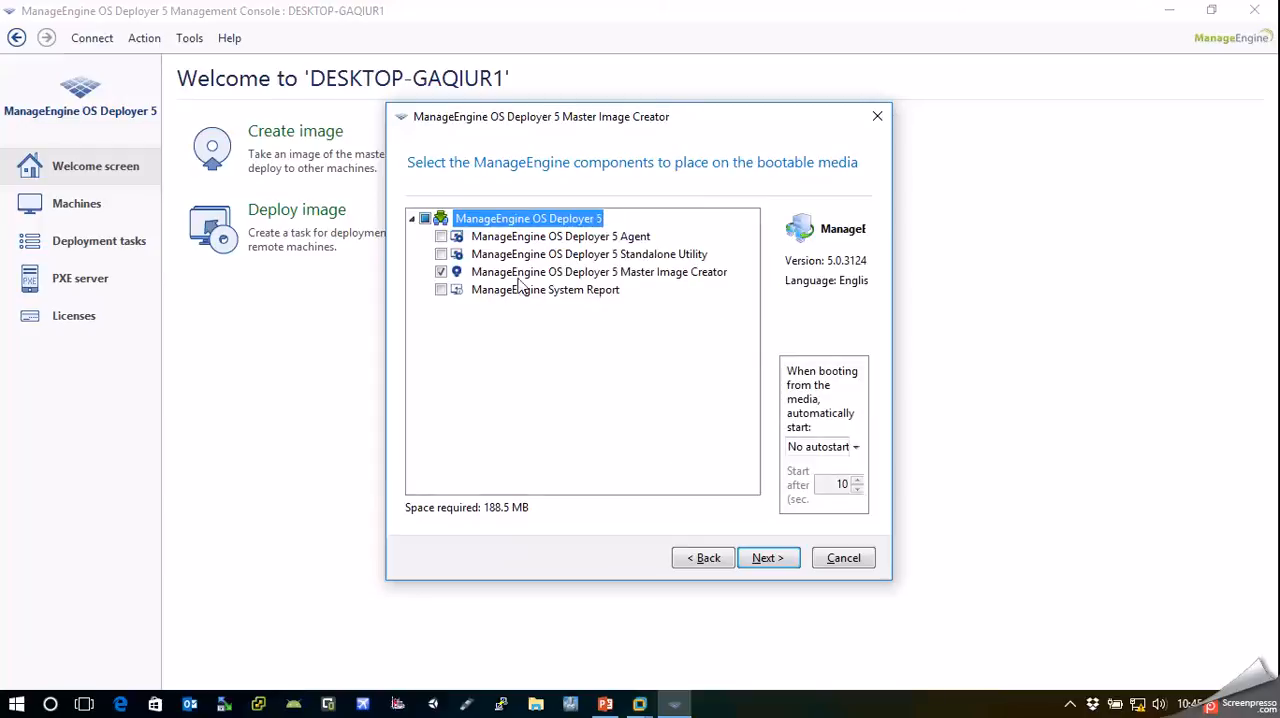
pyautogui.click(441, 273)
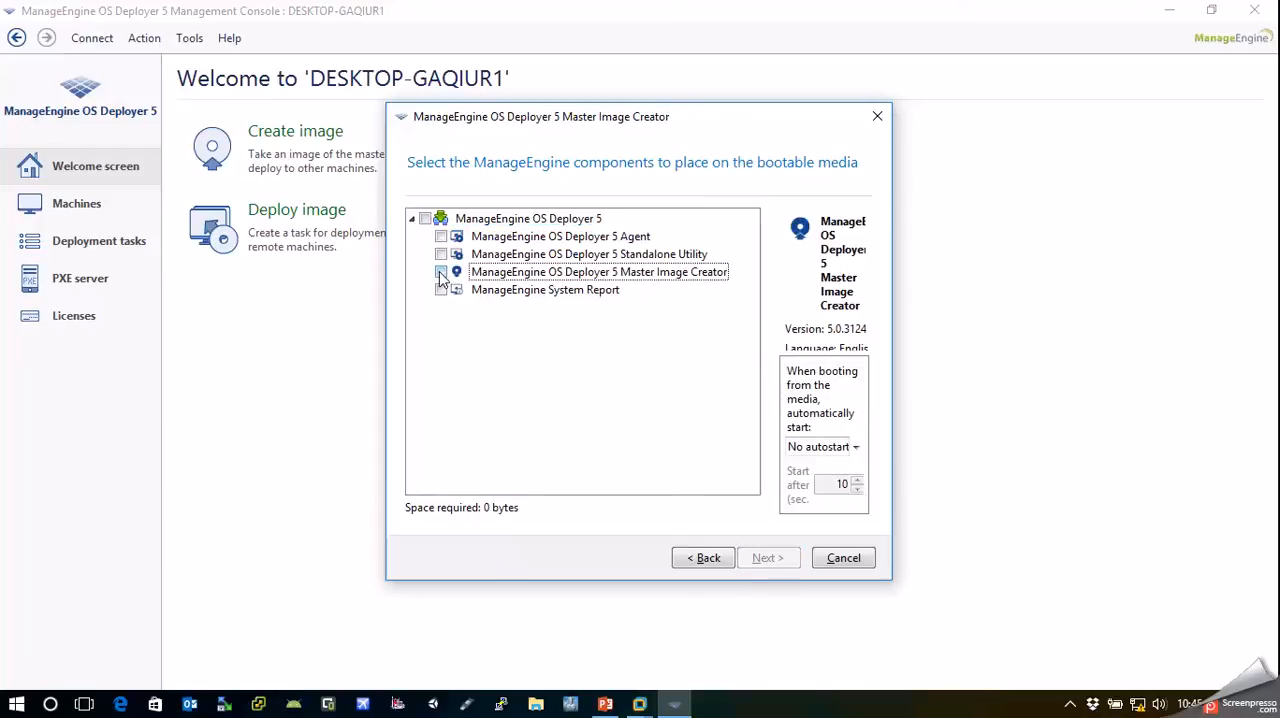
pyautogui.click(636, 256)
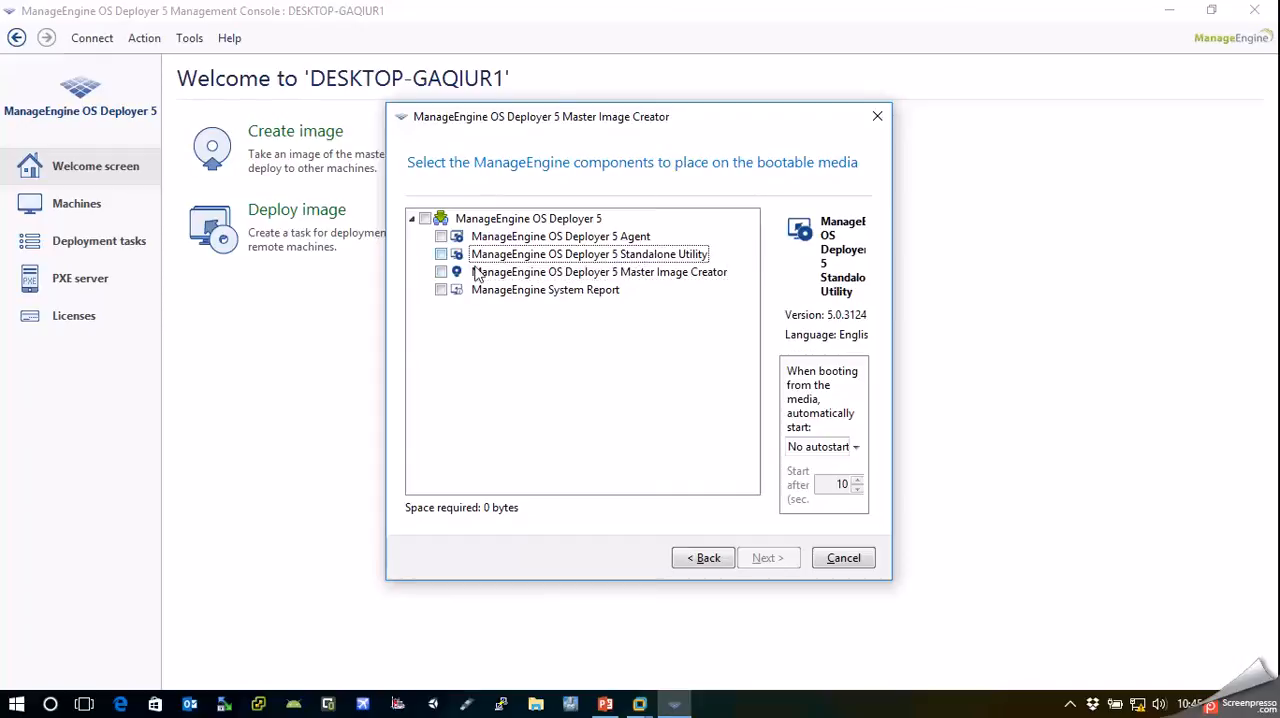
pyautogui.click(441, 237)
pyautogui.click(441, 273)
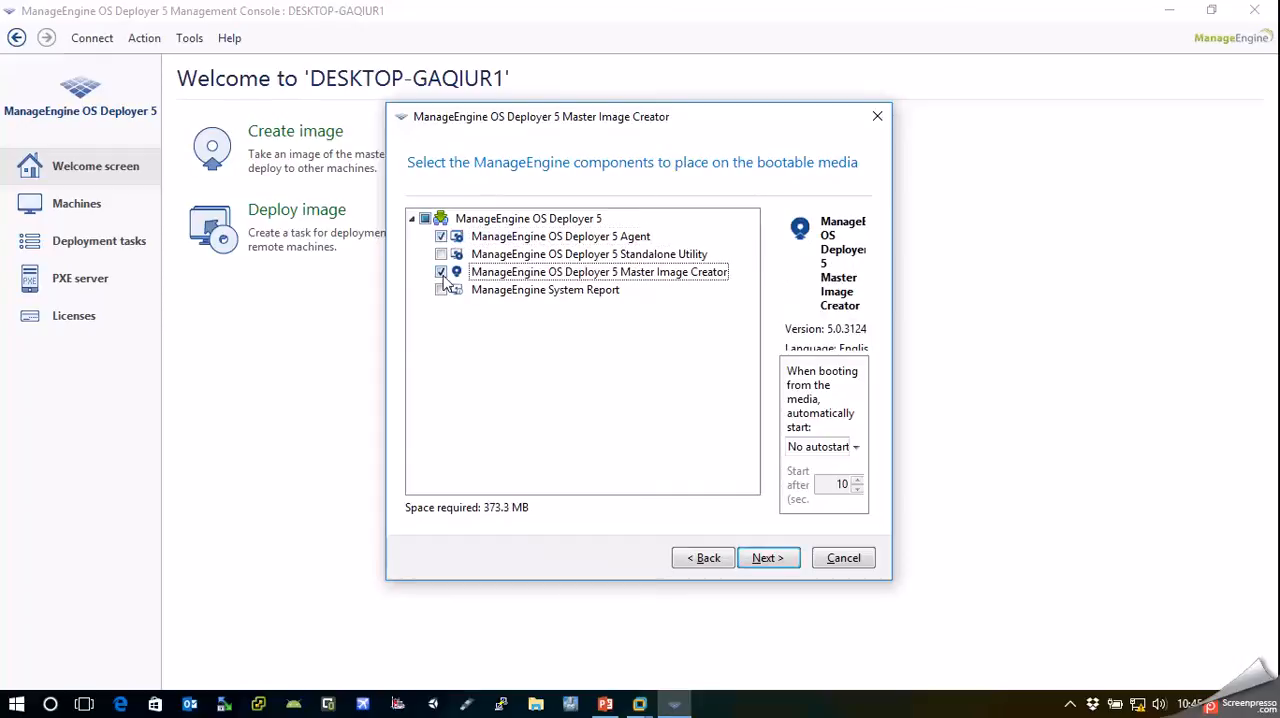
pyautogui.click(442, 276)
pyautogui.click(446, 283)
pyautogui.click(441, 237)
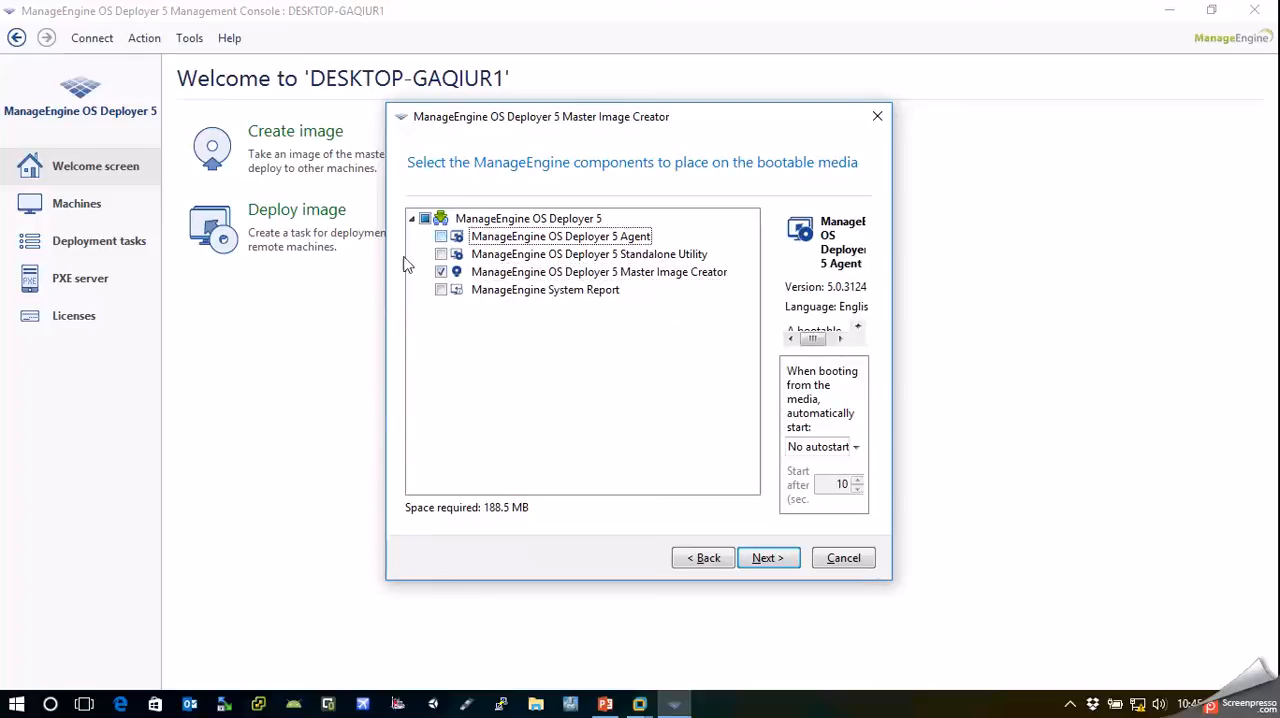
pyautogui.click(515, 236)
pyautogui.click(441, 237)
pyautogui.click(778, 558)
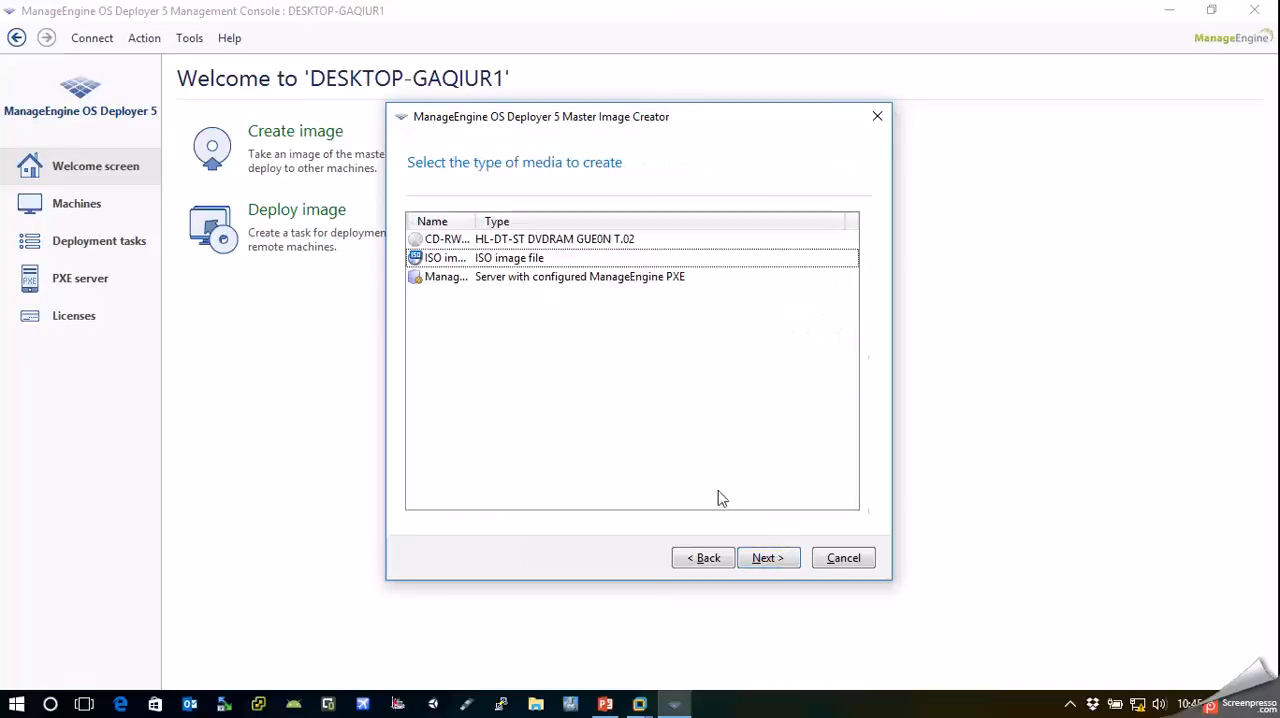
# Choose ManageEngine PXE Server as the bootable media type, widening the Name column to read the full media names
pyautogui.click(522, 280)
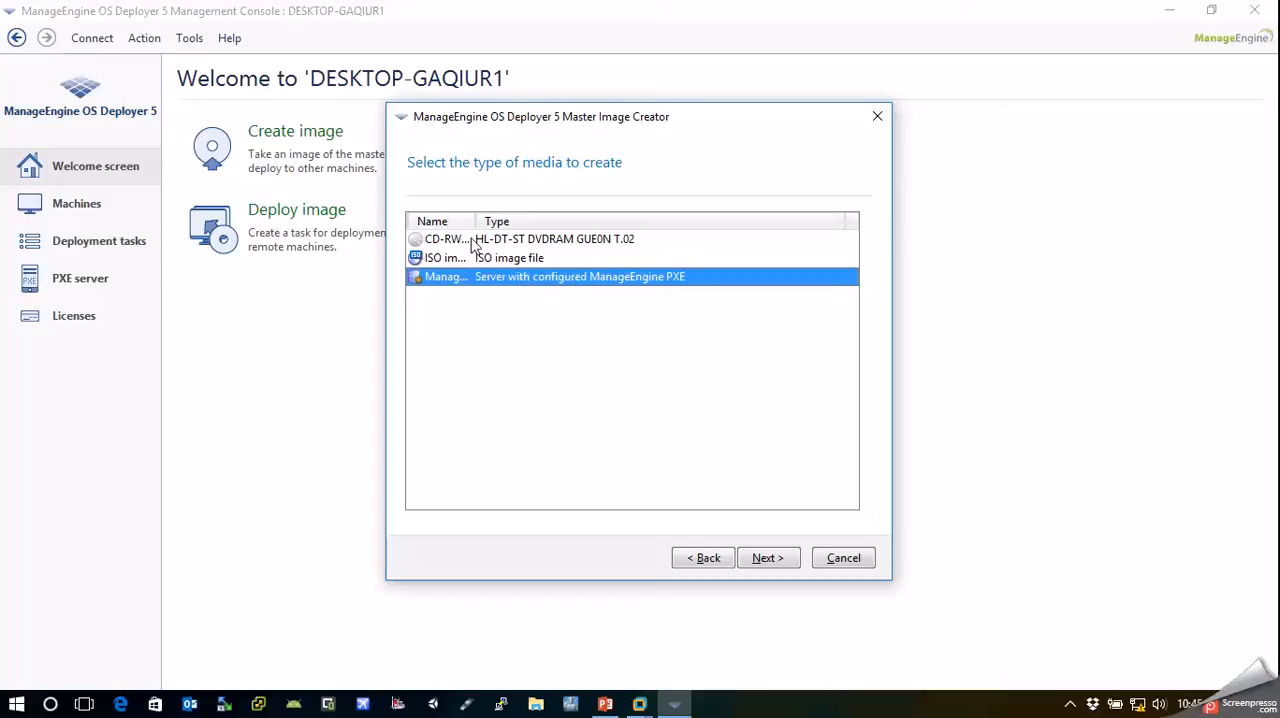
pyautogui.moveTo(474, 221); pyautogui.dragTo(573, 221)
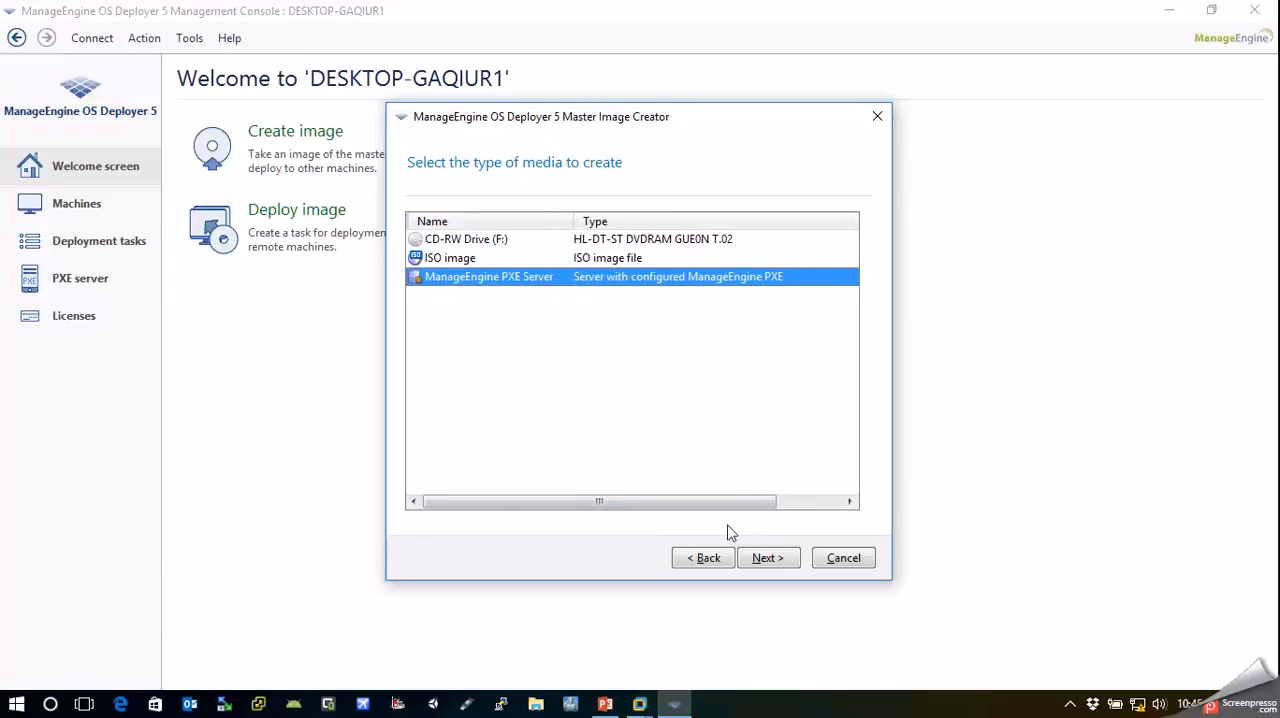
pyautogui.click(765, 563)
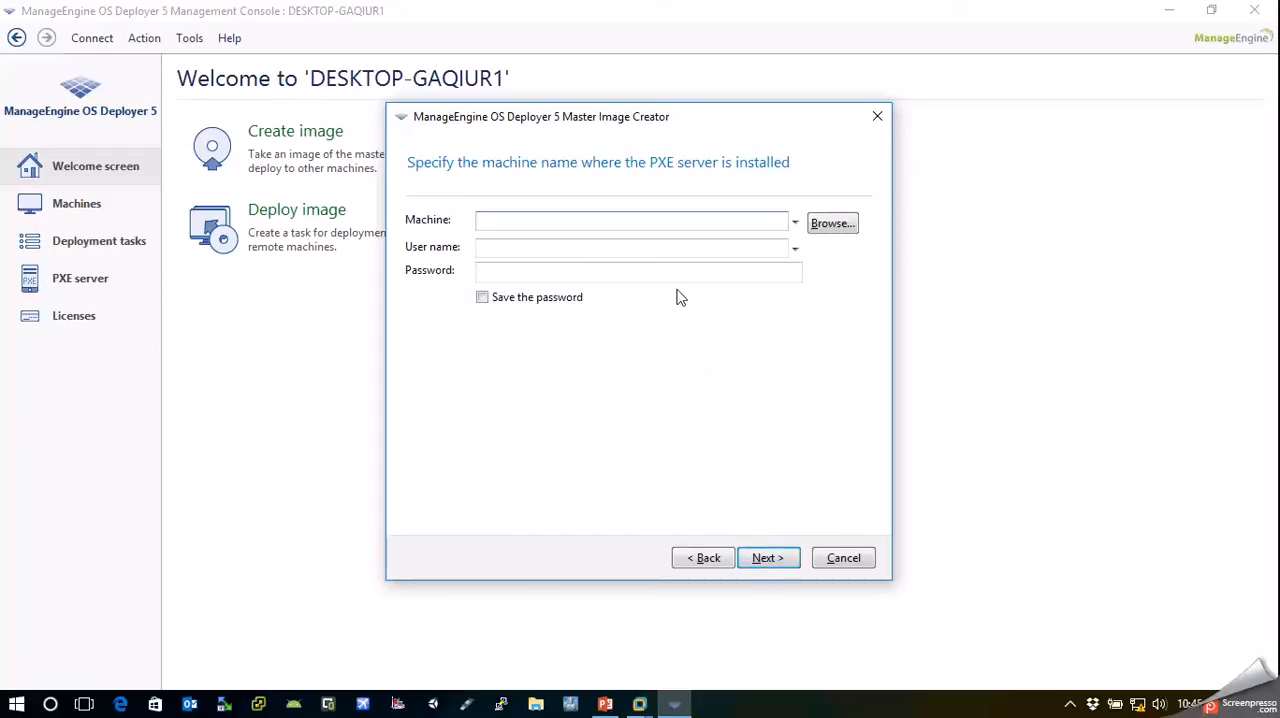
# Specify 192.168.0.102 as the PXE server machine, leave the components without password protection, and create the bootable media
pyautogui.click(637, 226)
pyautogui.write('192.168.0.102')
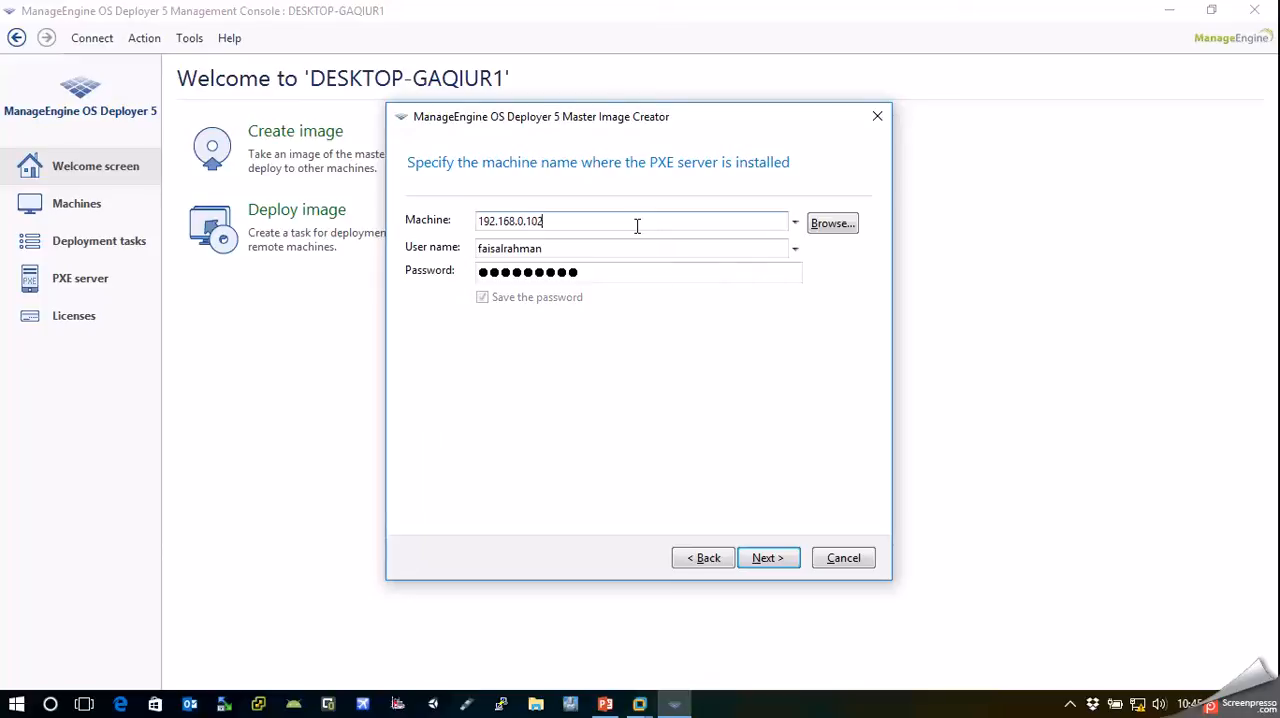
pyautogui.click(768, 560)
pyautogui.click(767, 557)
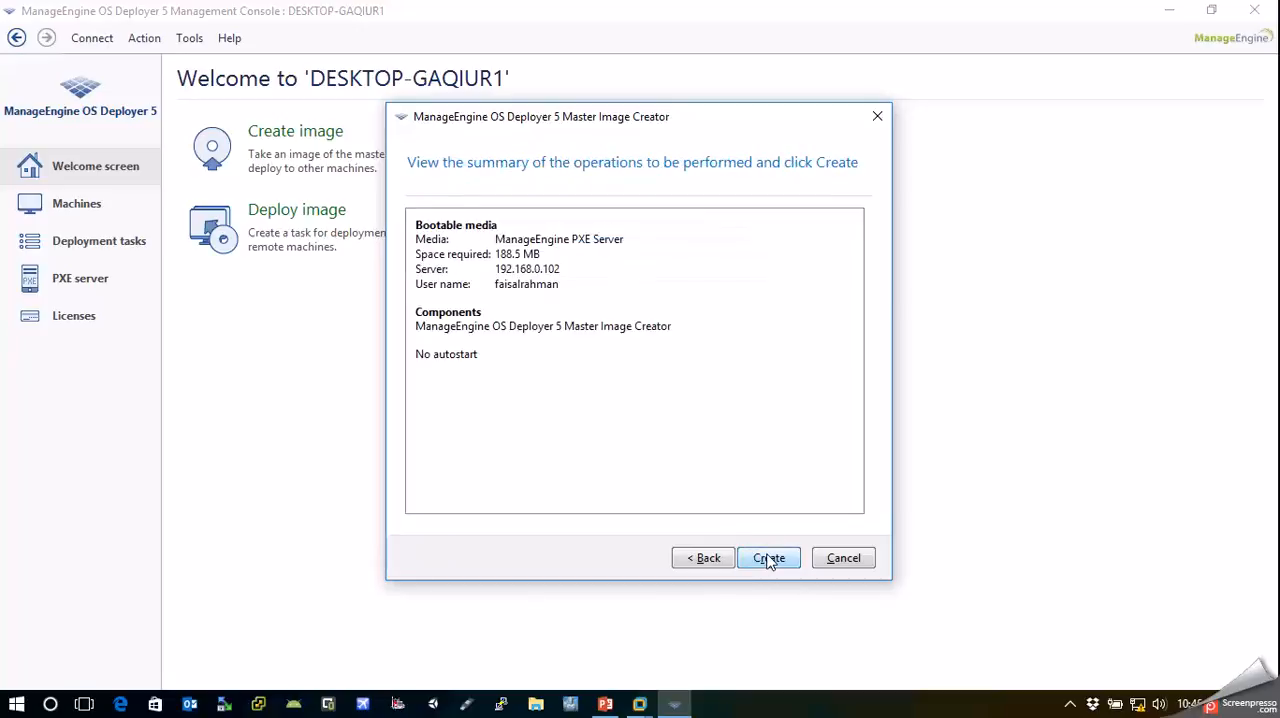
pyautogui.click(772, 558)
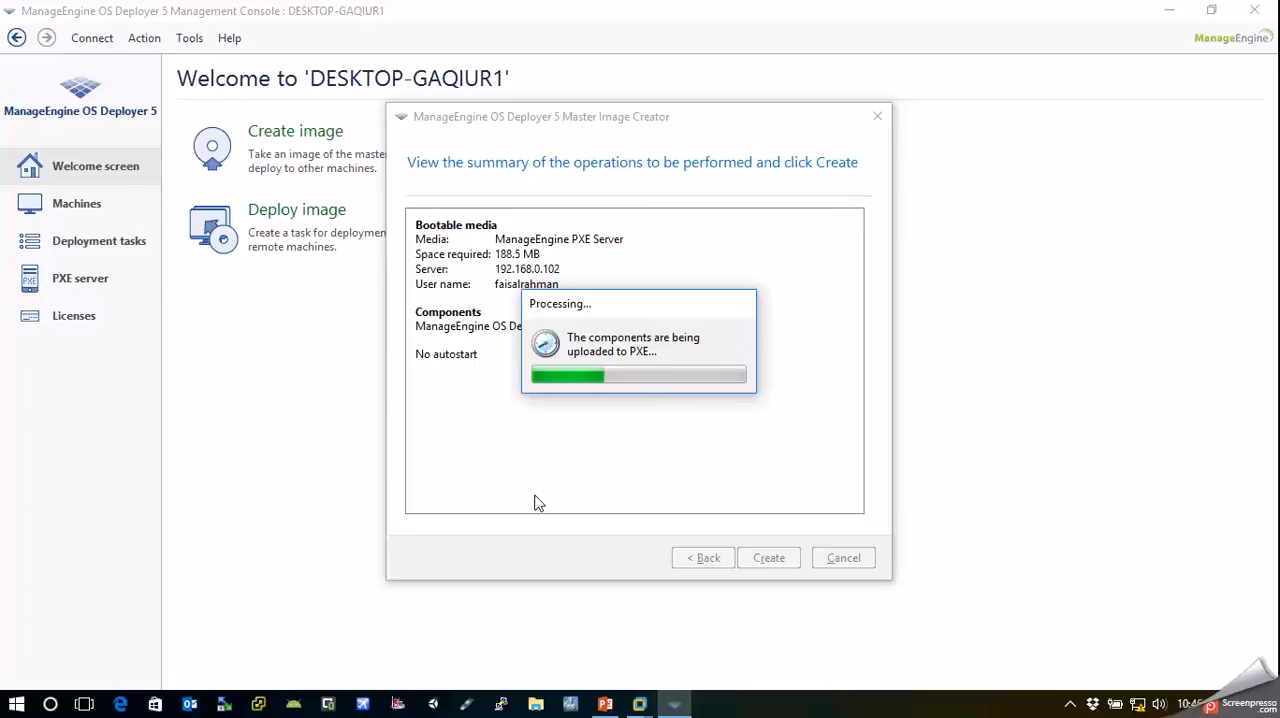
pyautogui.click(1071, 705)
pyautogui.click(998, 712)
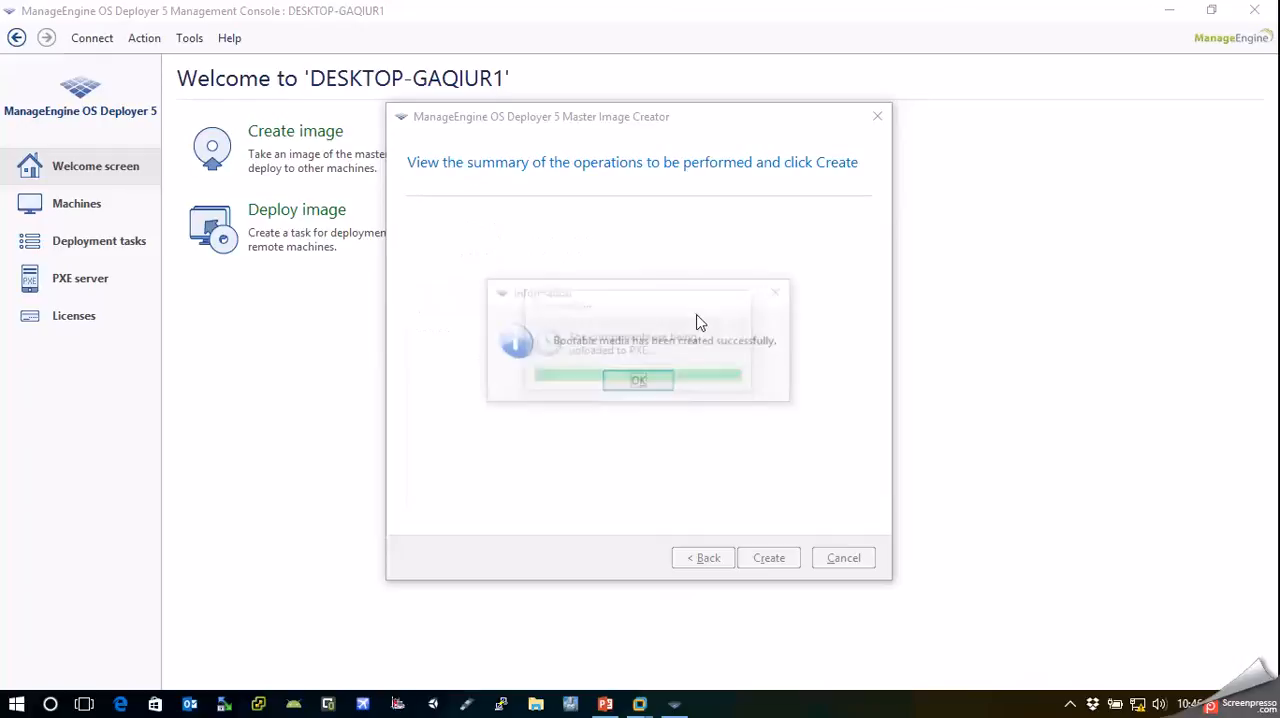
# Dismiss the media creation message and view the components uploaded to the PXE server
pyautogui.click(648, 387)
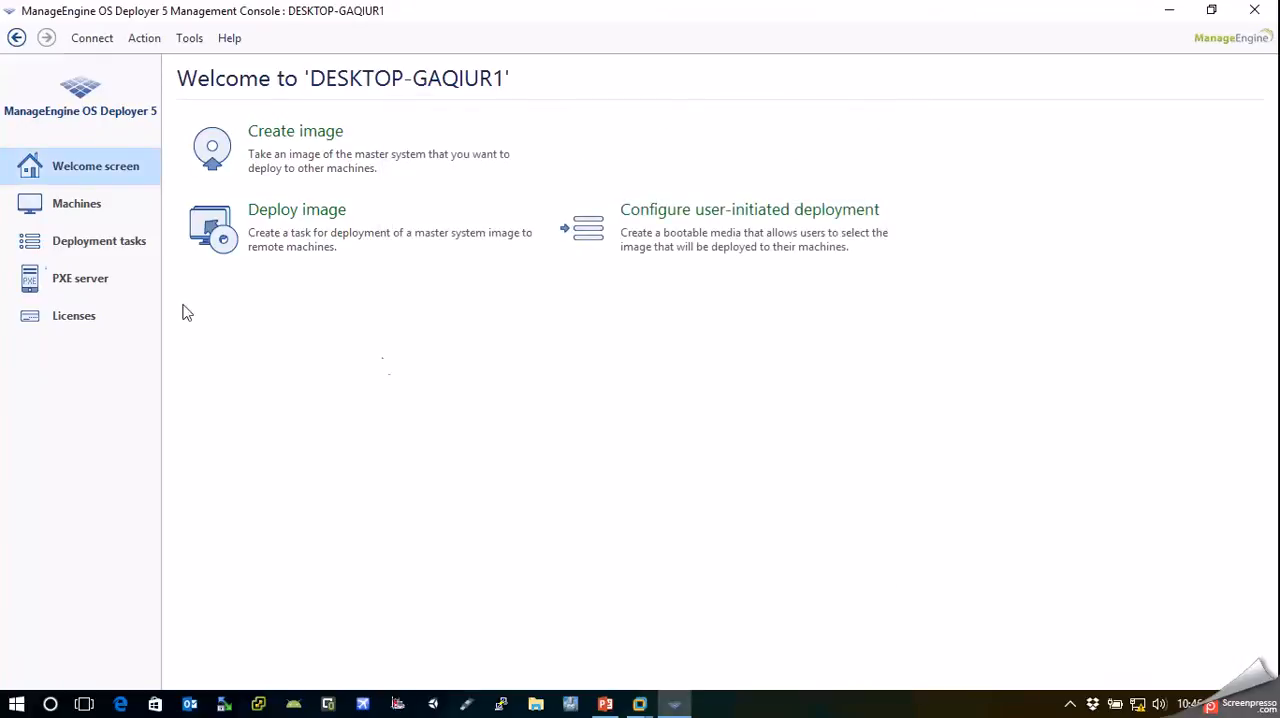
pyautogui.click(58, 286)
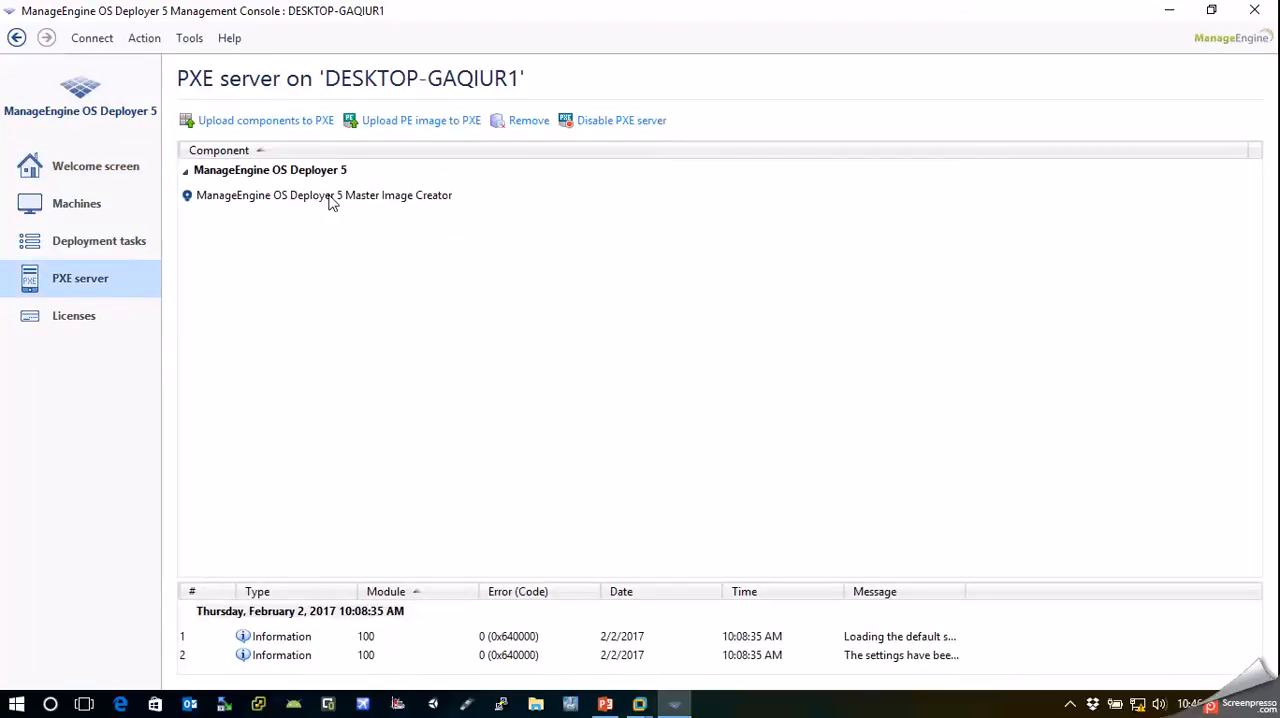
pyautogui.click(388, 200)
pyautogui.click(339, 258)
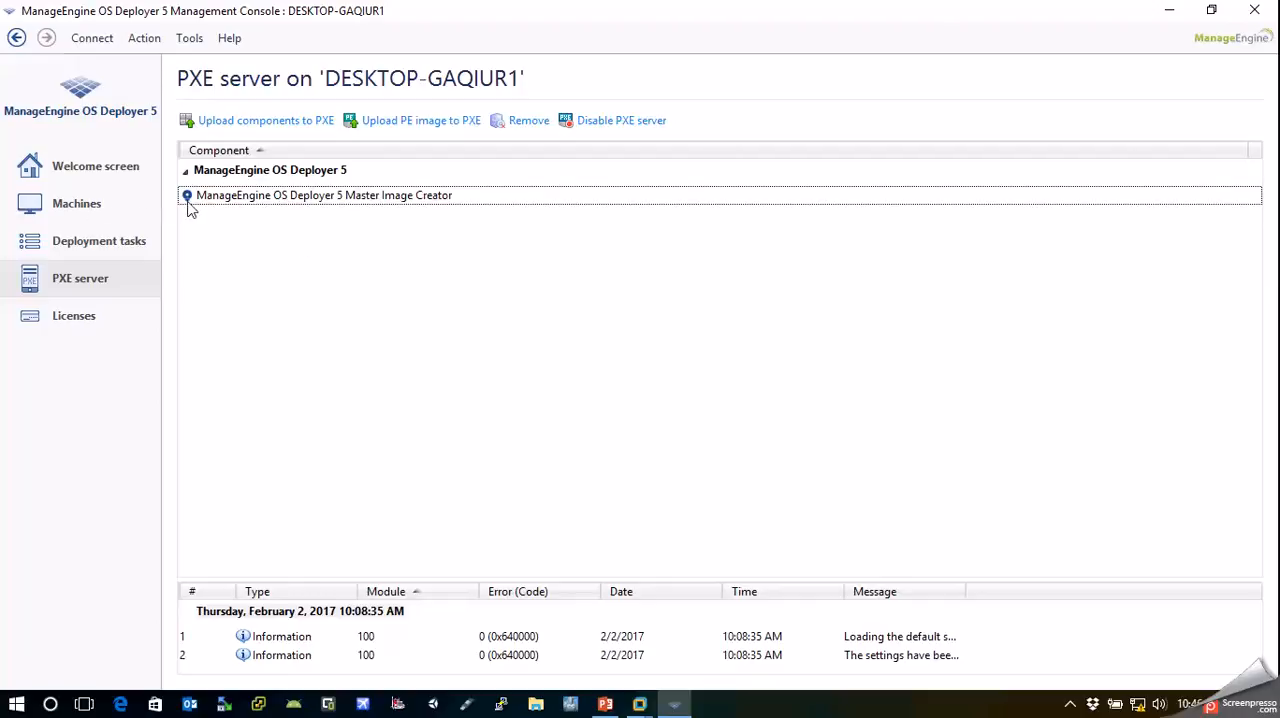
# Remove the ManageEngine OS Deployer 5 Master Image Creator component from the PXE server
pyautogui.click(218, 200)
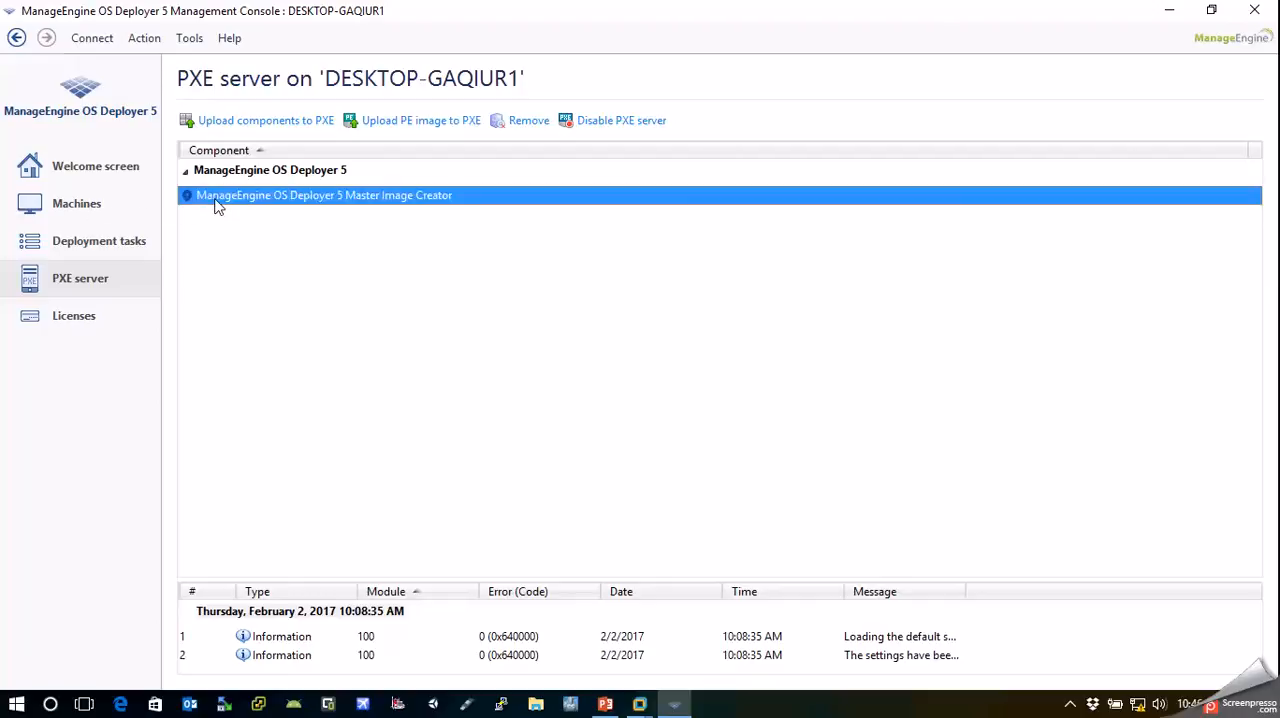
pyautogui.click(524, 122)
pyautogui.press('Return')
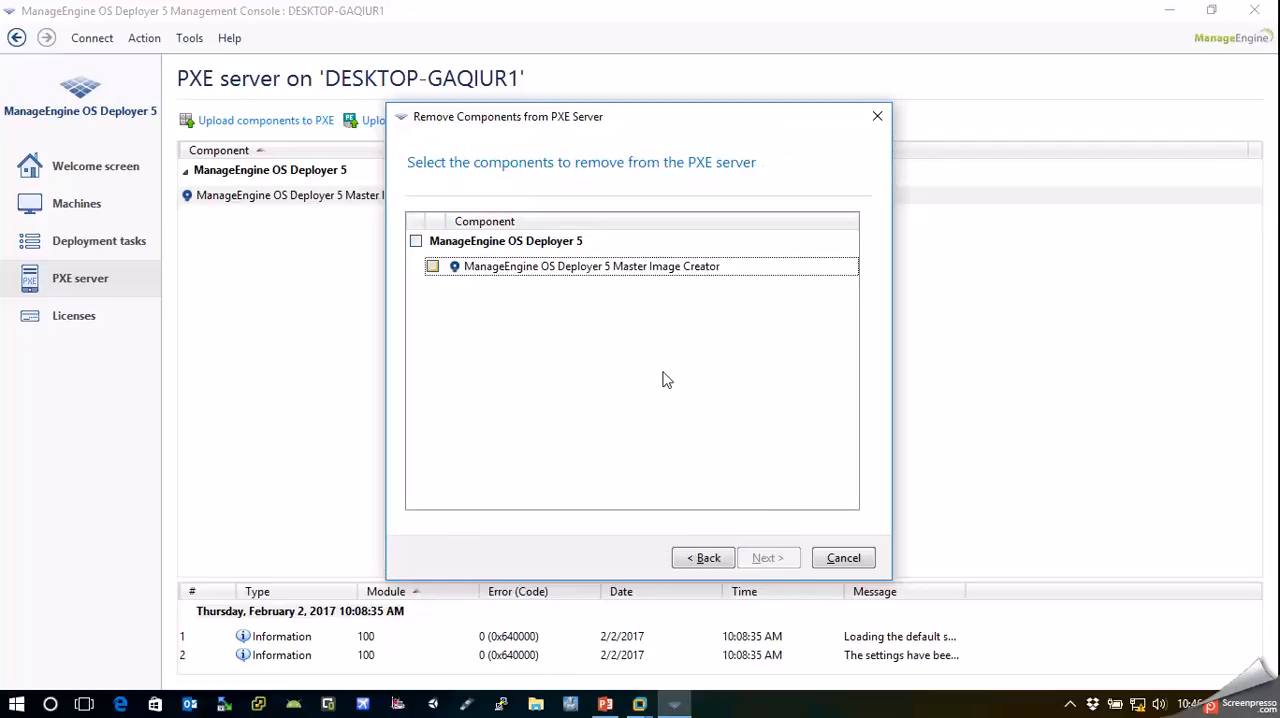
pyautogui.click(416, 241)
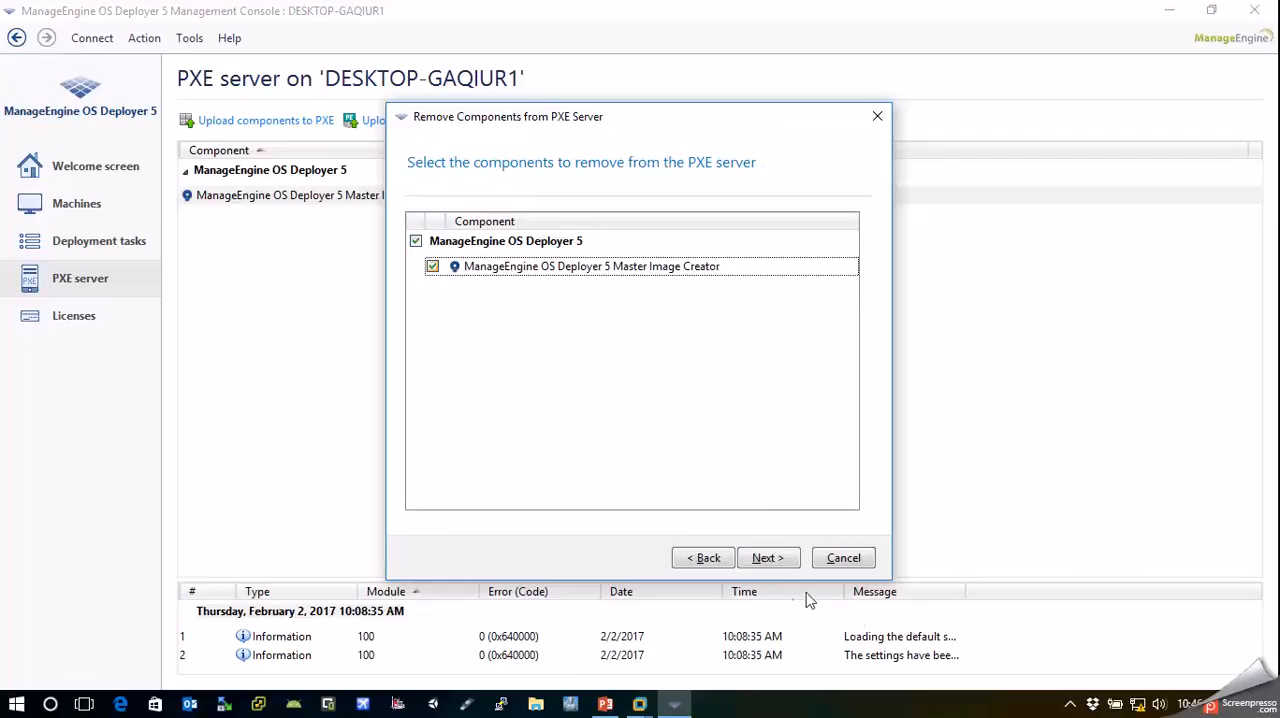
pyautogui.click(775, 566)
pyautogui.click(774, 566)
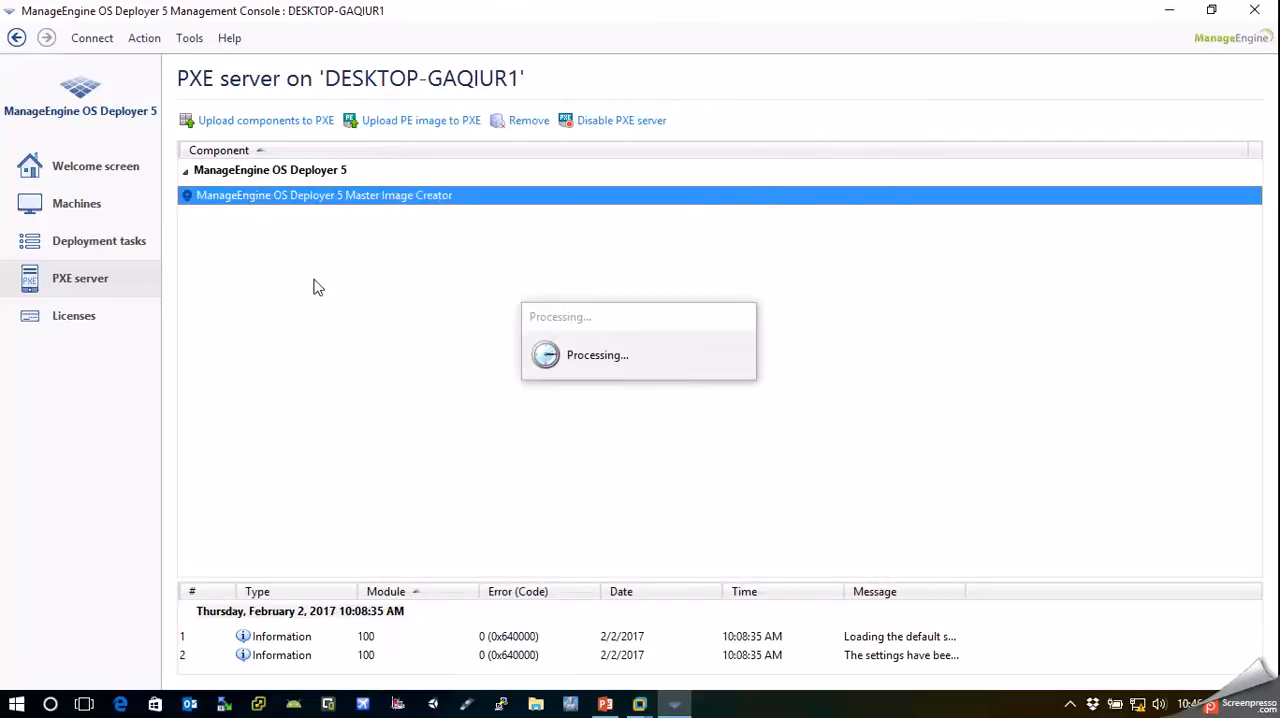
# Start the Master Image Creator from the welcome screen for a bootable media and continue to the component selection
pyautogui.click(102, 167)
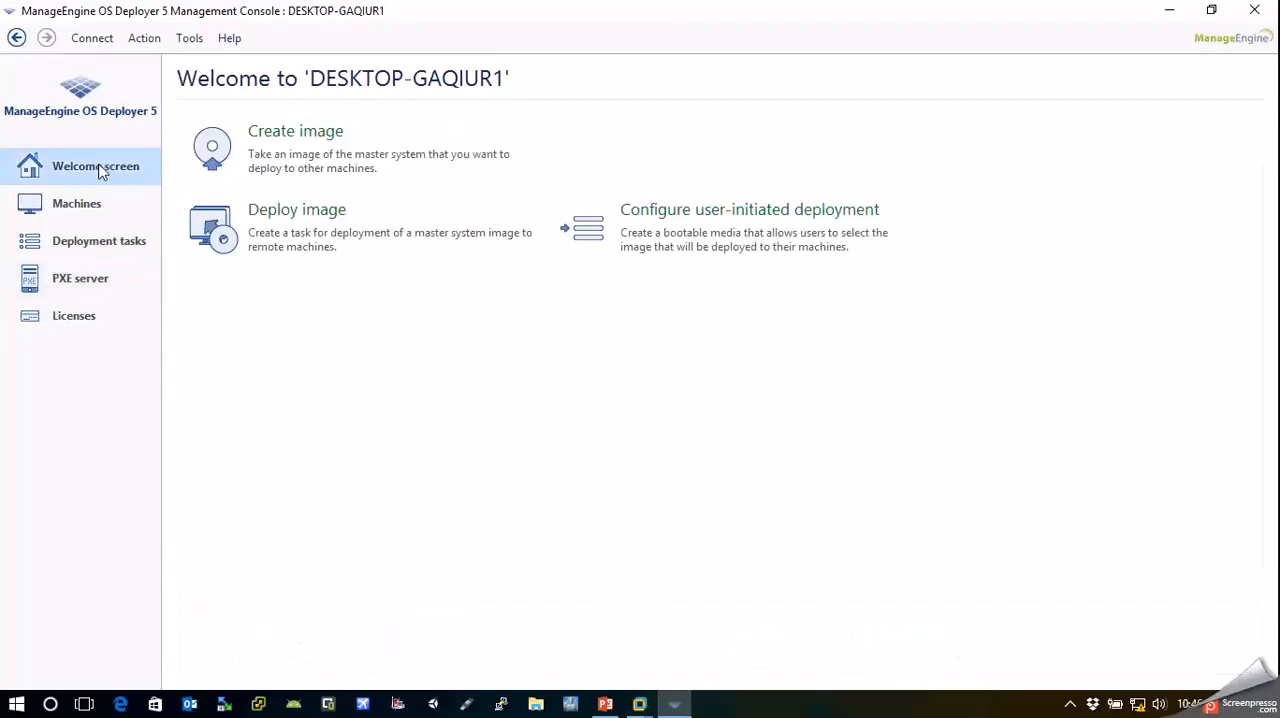
pyautogui.click(246, 168)
pyautogui.press('Return')
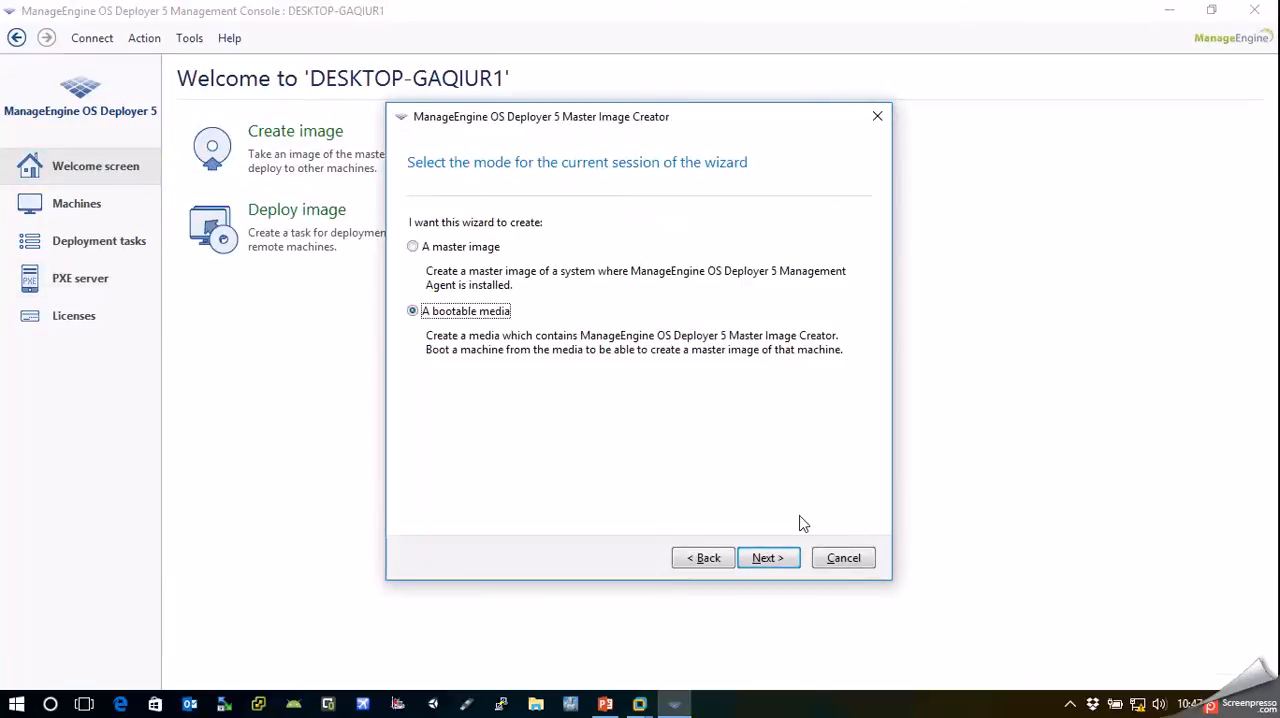
pyautogui.press('Return')
pyautogui.click(803, 557)
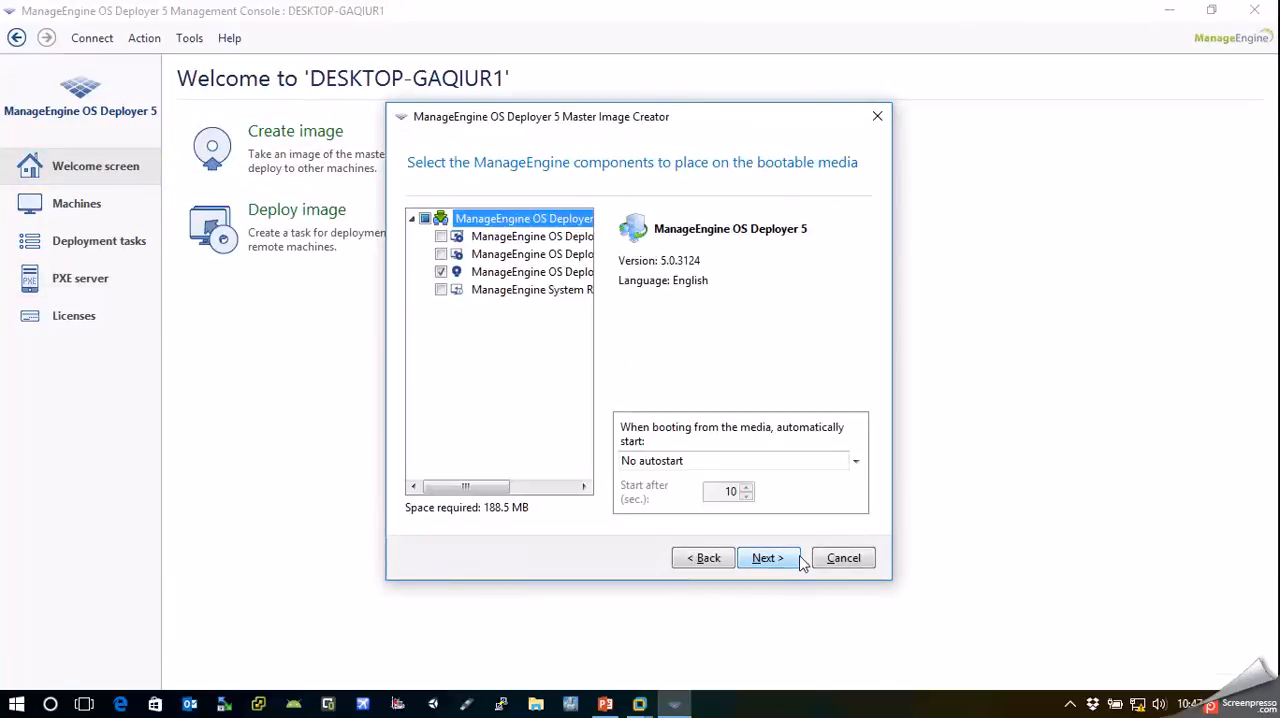
# Select only the ManageEngine OS Deployer 5 Agent for the bootable media, deselecting the Master Image Creator, and continue
pyautogui.click(441, 272)
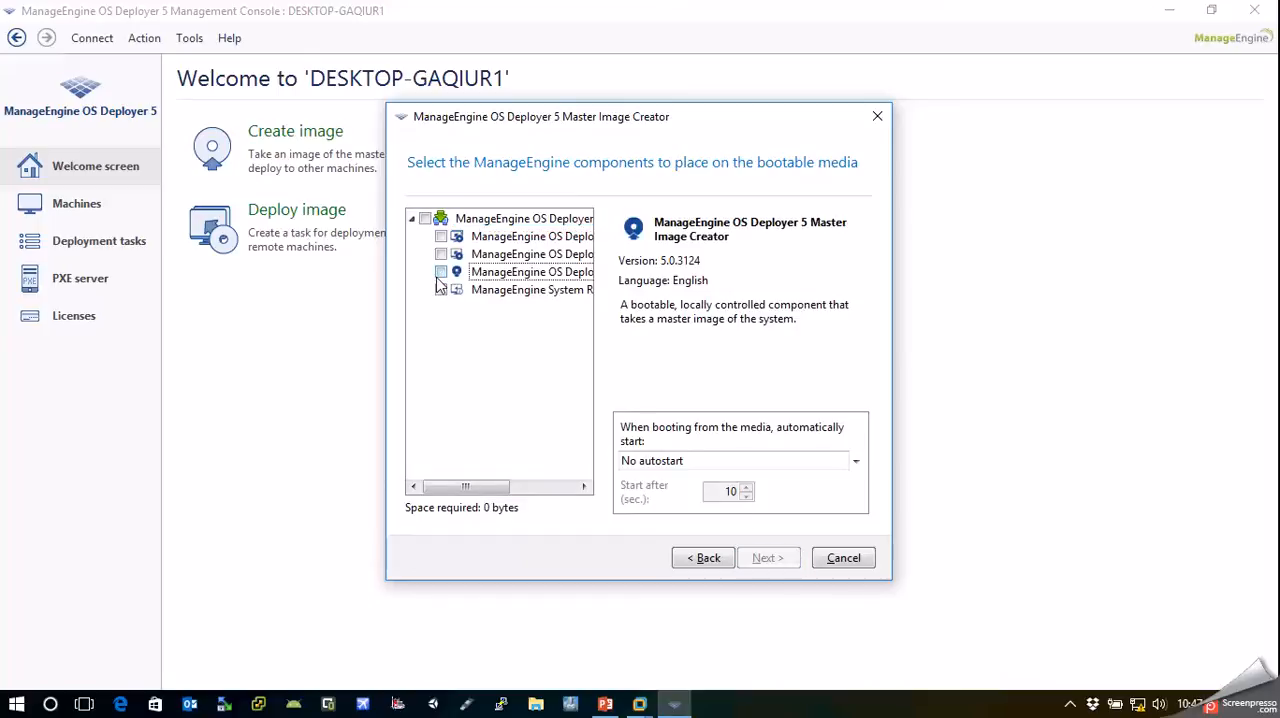
pyautogui.moveTo(595, 270); pyautogui.dragTo(821, 270)
pyautogui.click(441, 236)
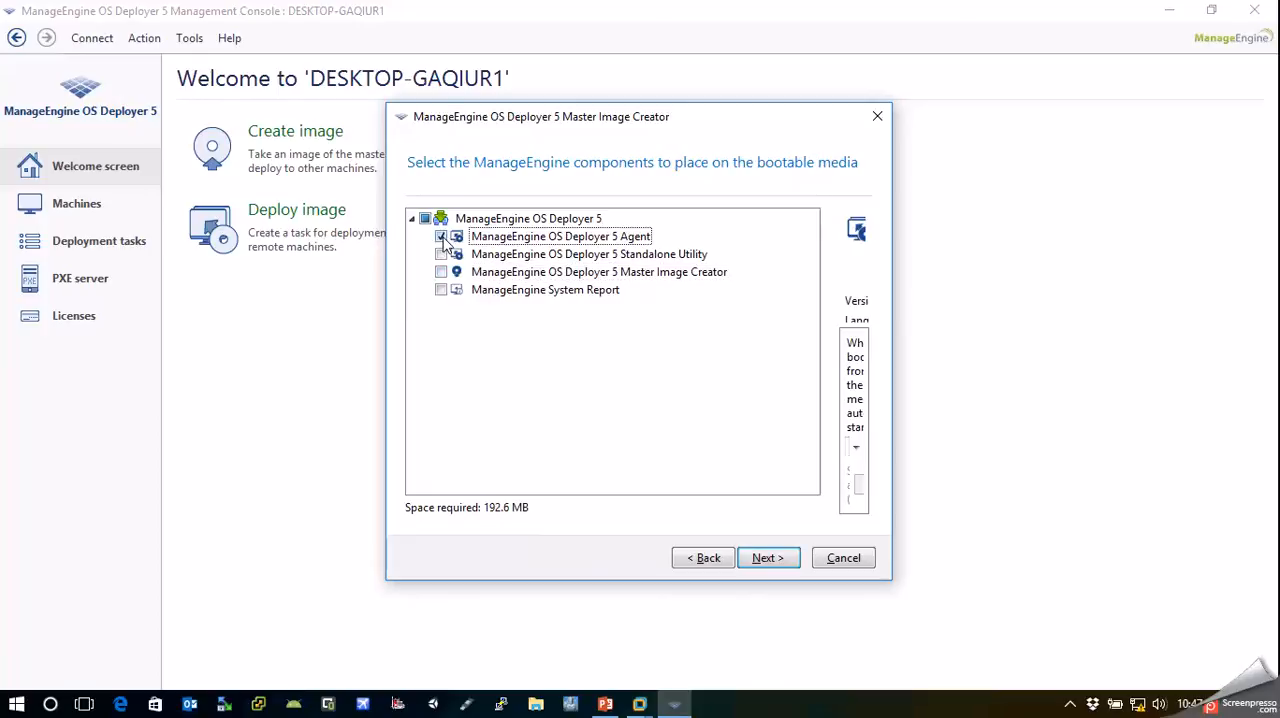
pyautogui.click(776, 558)
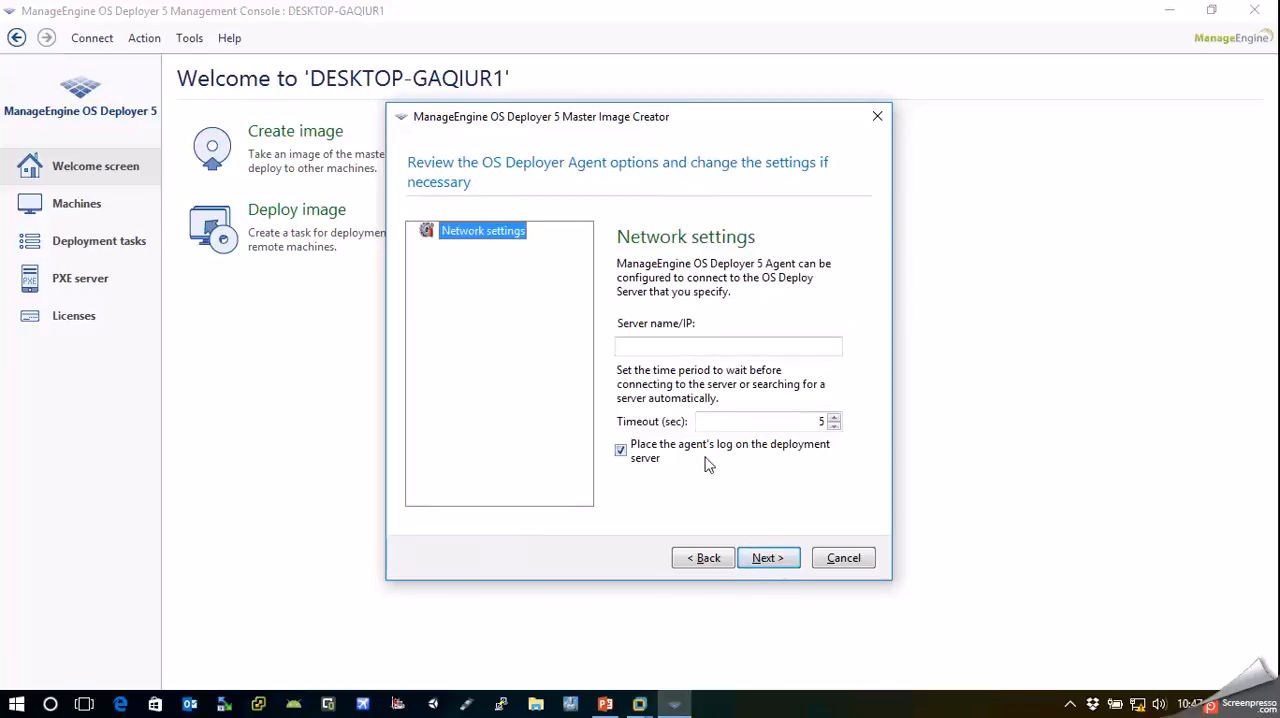
# Set the agent's deployment server to 192.168.0.102 and continue to the media type selection
pyautogui.click(681, 348)
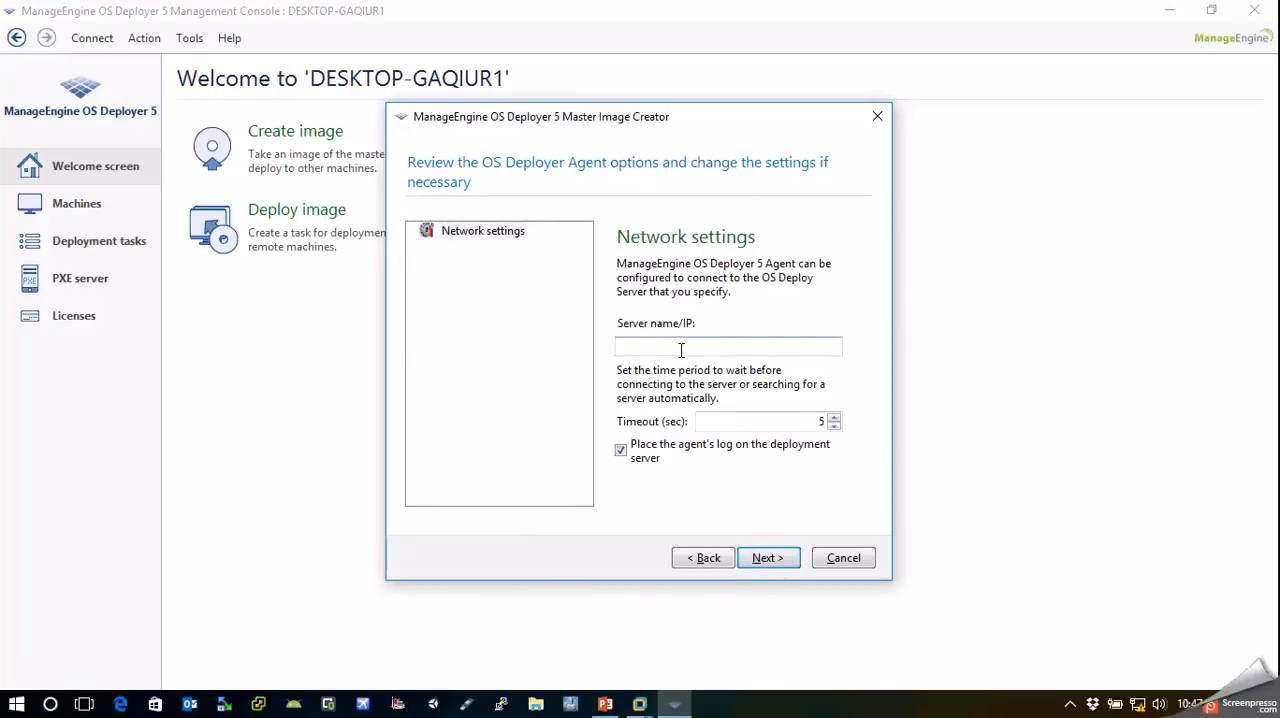
pyautogui.write('192.168.0.102')
pyautogui.click(784, 562)
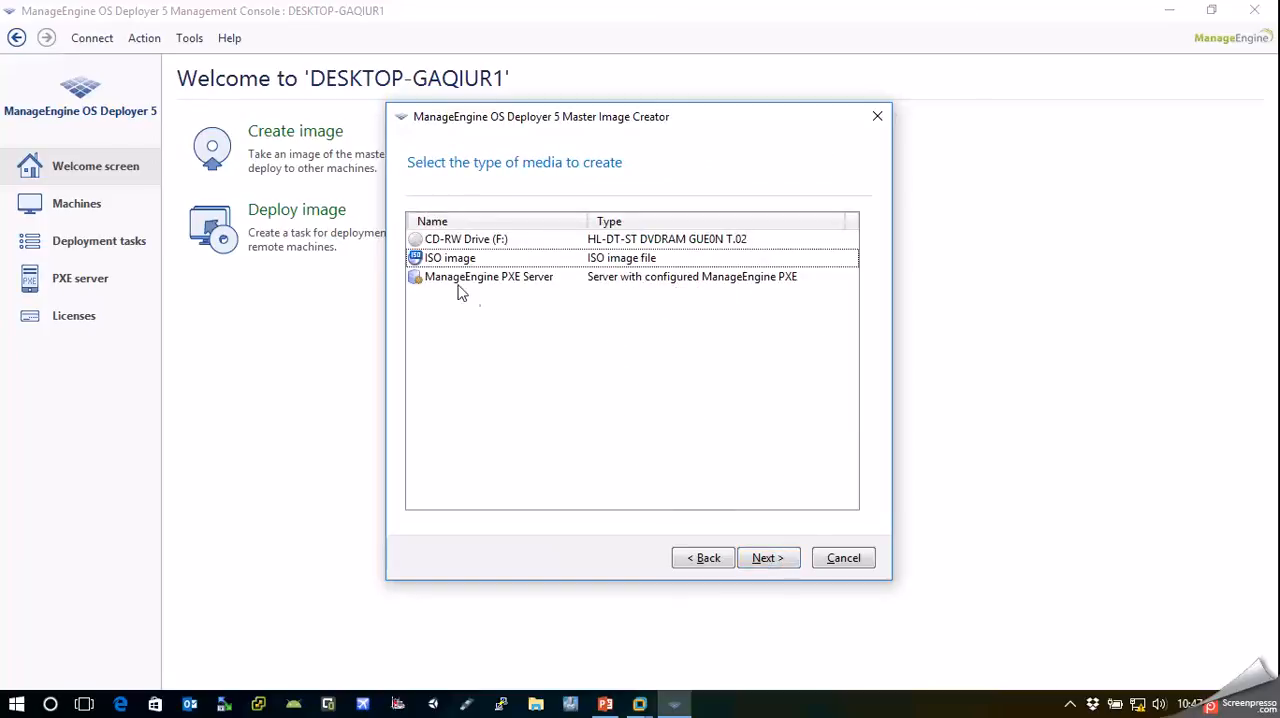
# Choose ManageEngine PXE Server as the media type and specify 192.168.0.102 as the machine where it is installed
pyautogui.click(489, 286)
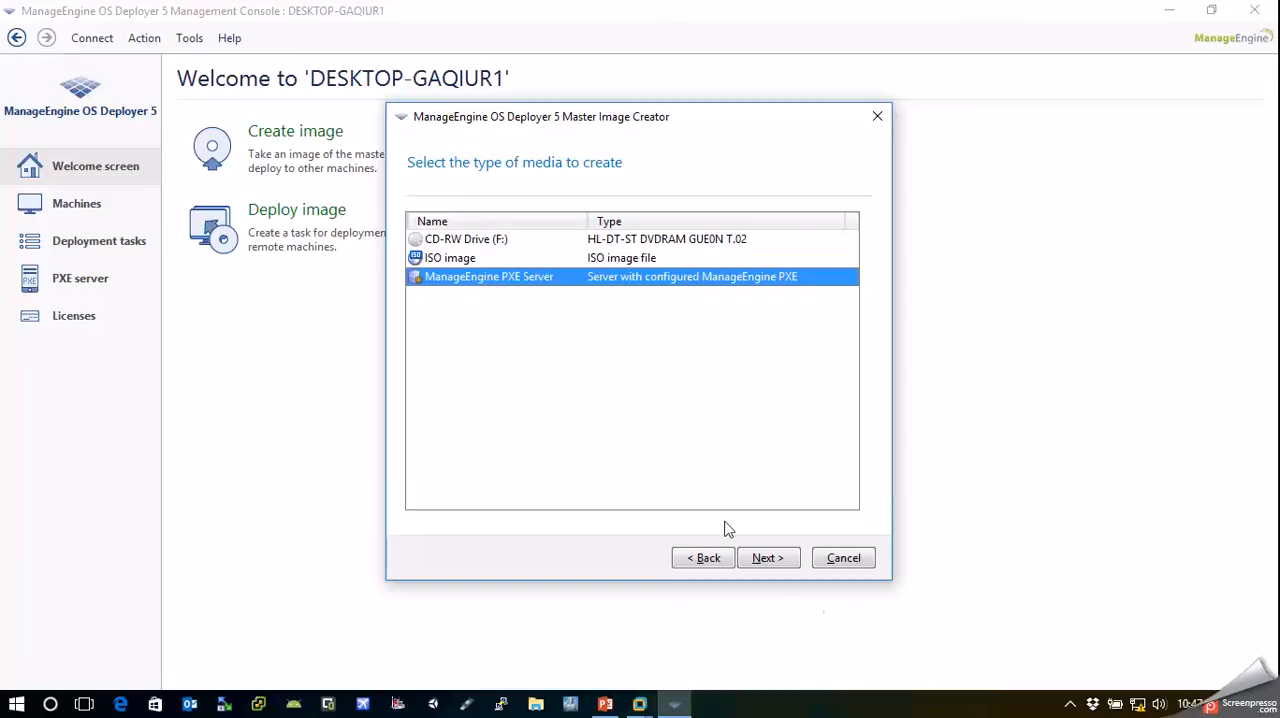
pyautogui.click(769, 558)
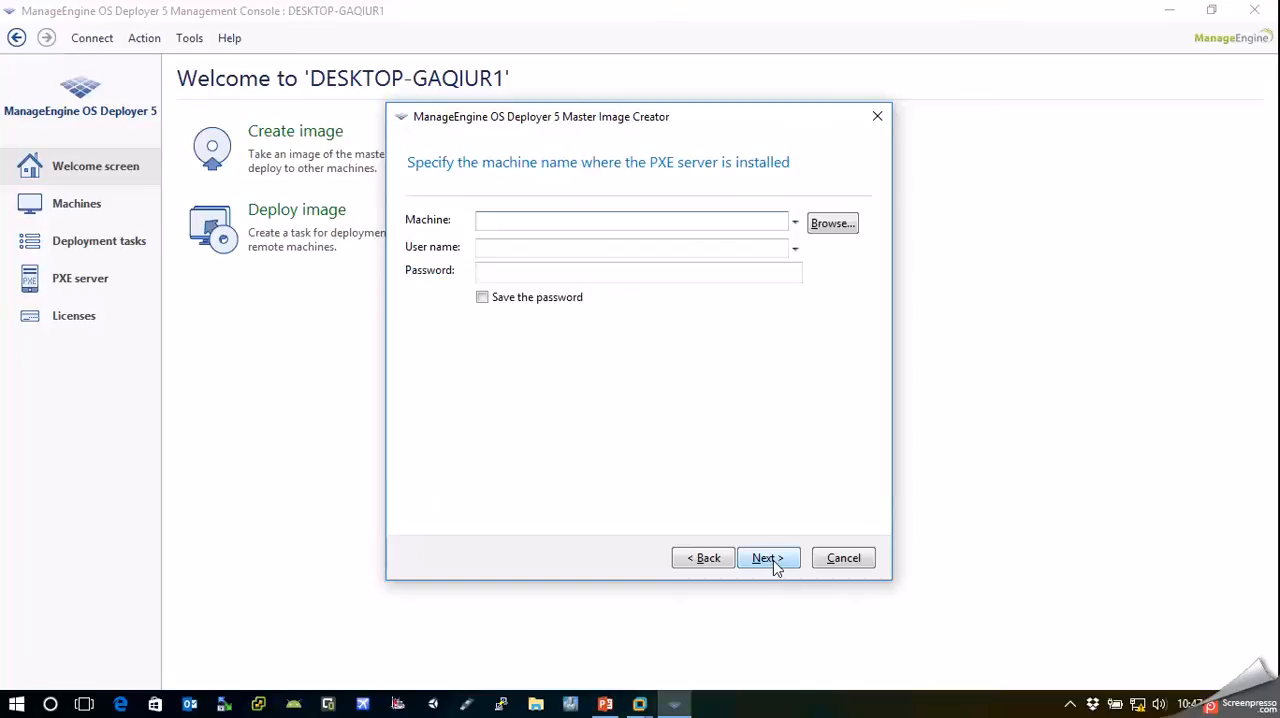
pyautogui.click(642, 221)
pyautogui.write('192.168.0')
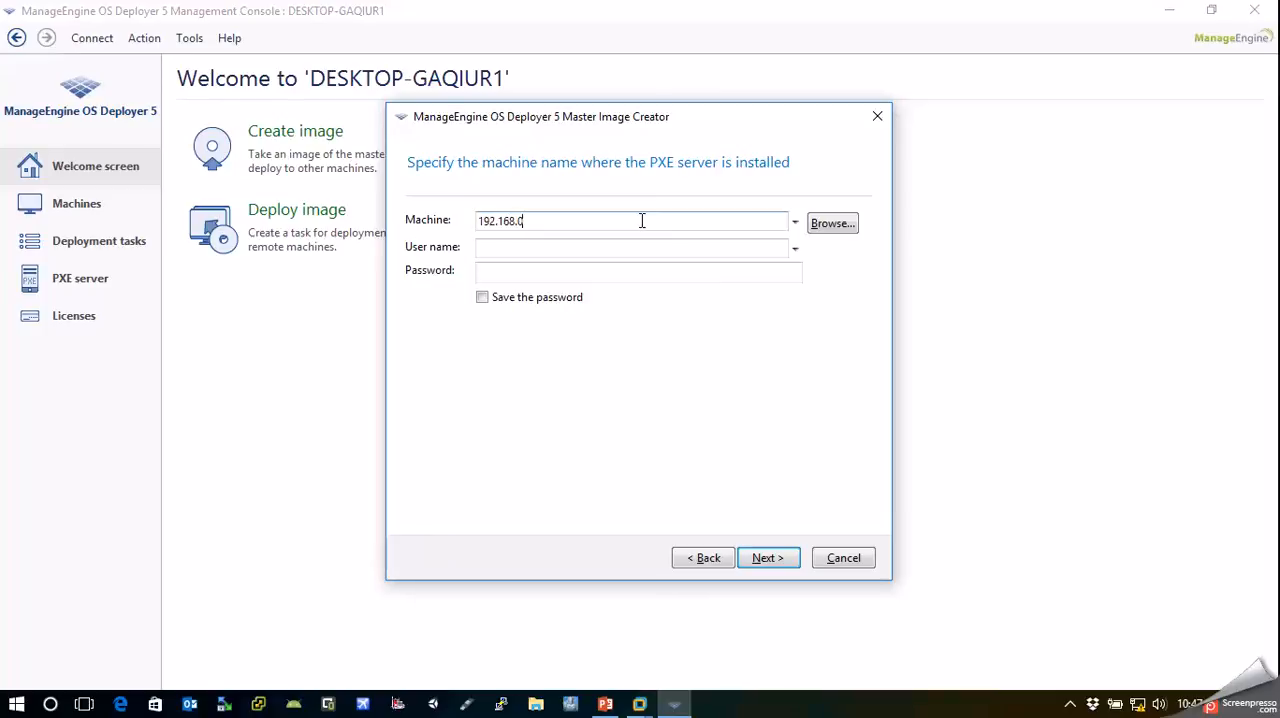
pyautogui.write('.102')
pyautogui.press('Return')
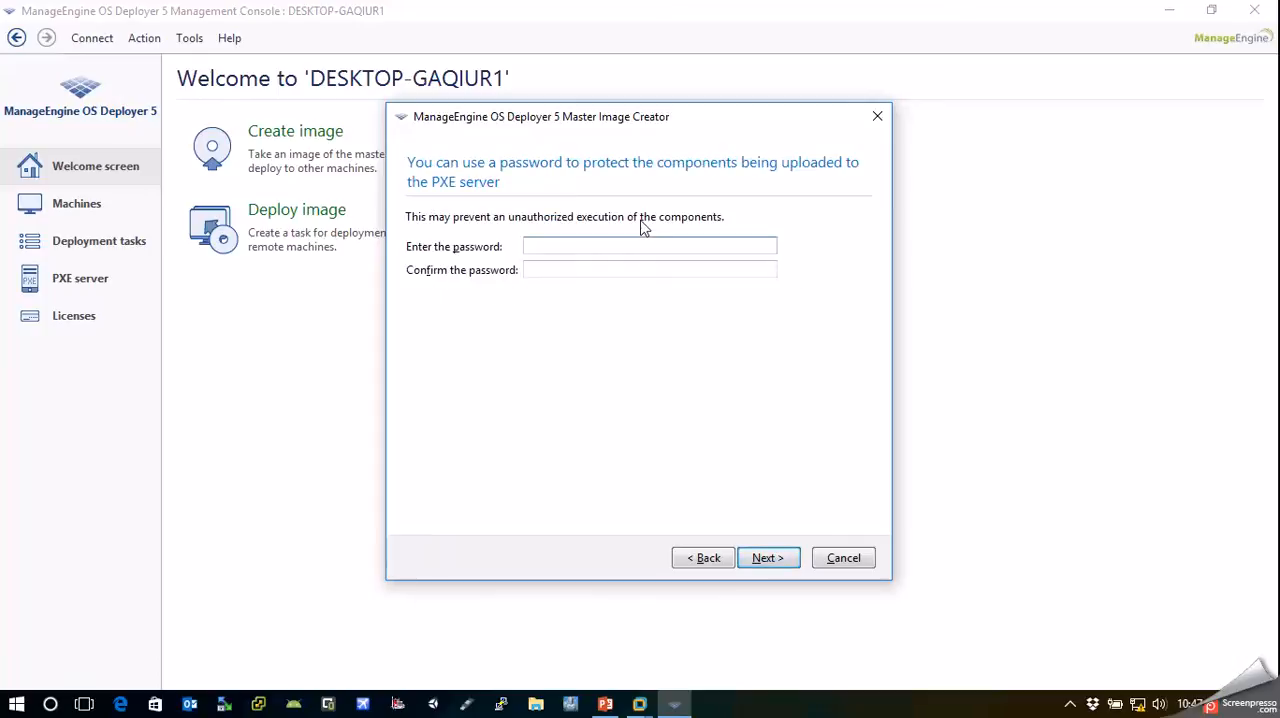
# Leave the agent component without password protection, create the bootable media, and dismiss the completion message
pyautogui.click(767, 557)
pyautogui.click(773, 560)
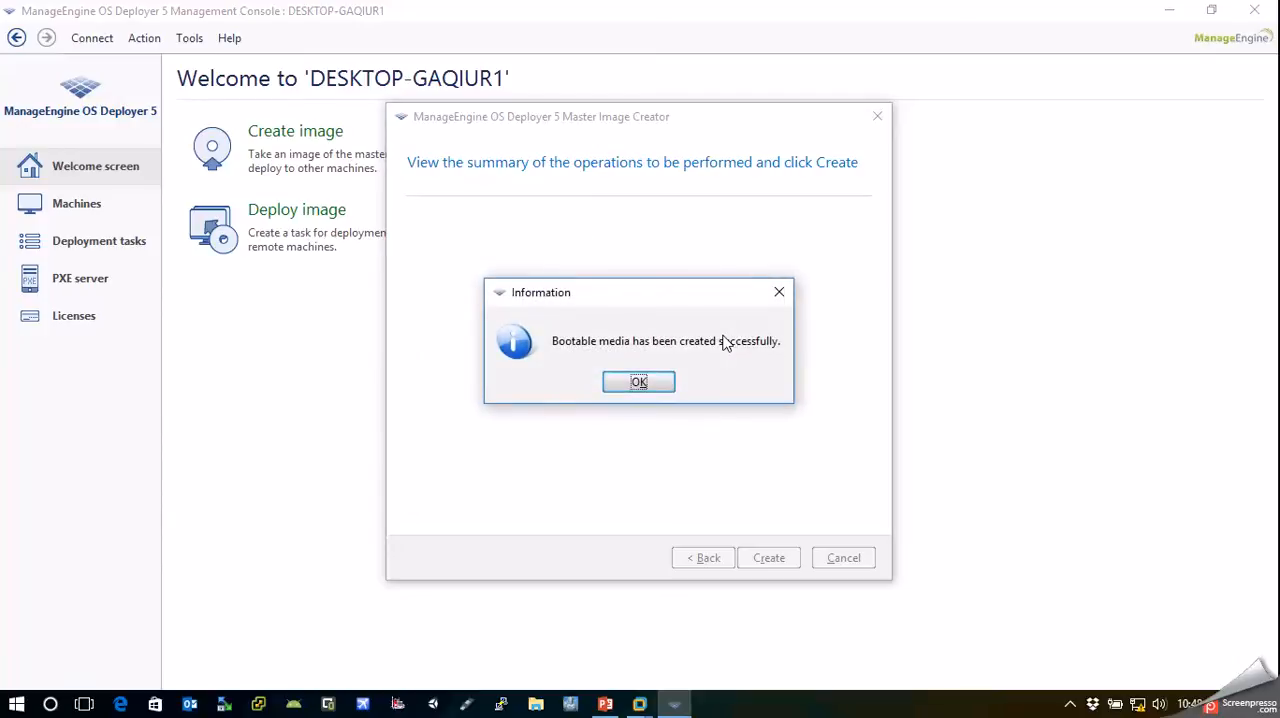
pyautogui.click(638, 389)
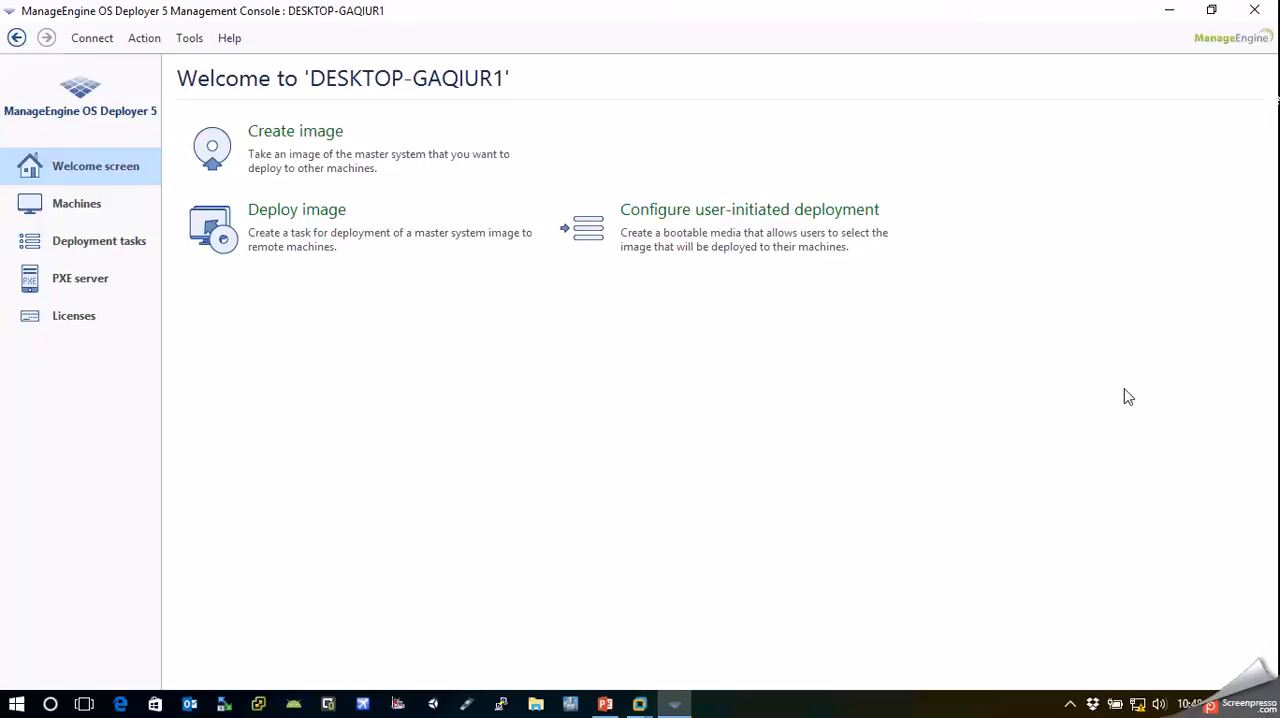
# View the deployment tasks and select Deployment Vostro-1014 to check its state
pyautogui.click(54, 250)
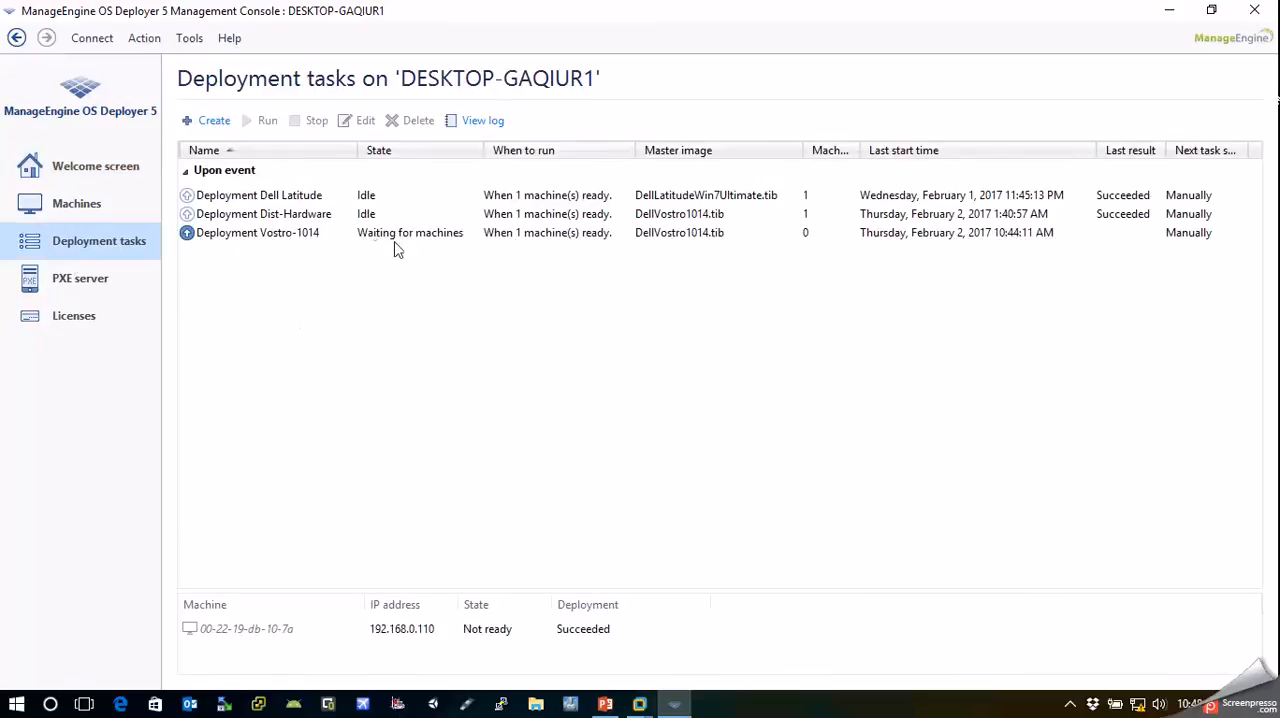
pyautogui.click(366, 232)
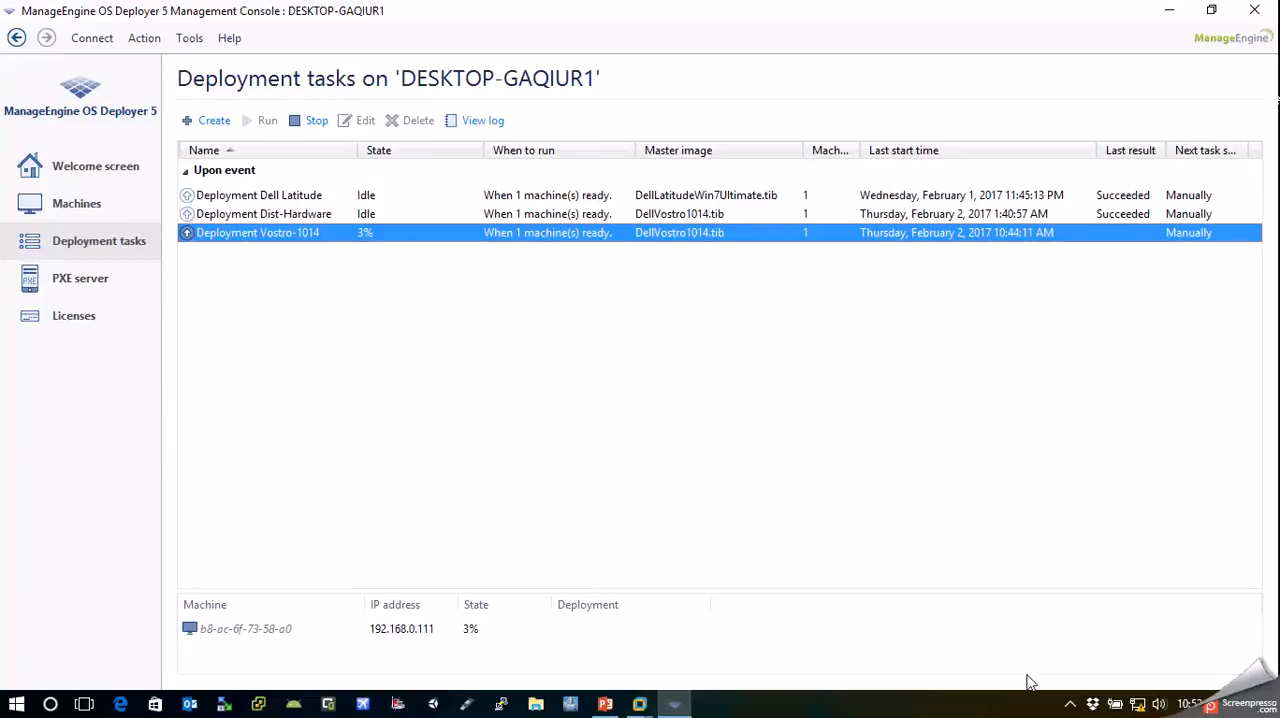
pyautogui.click(1070, 705)
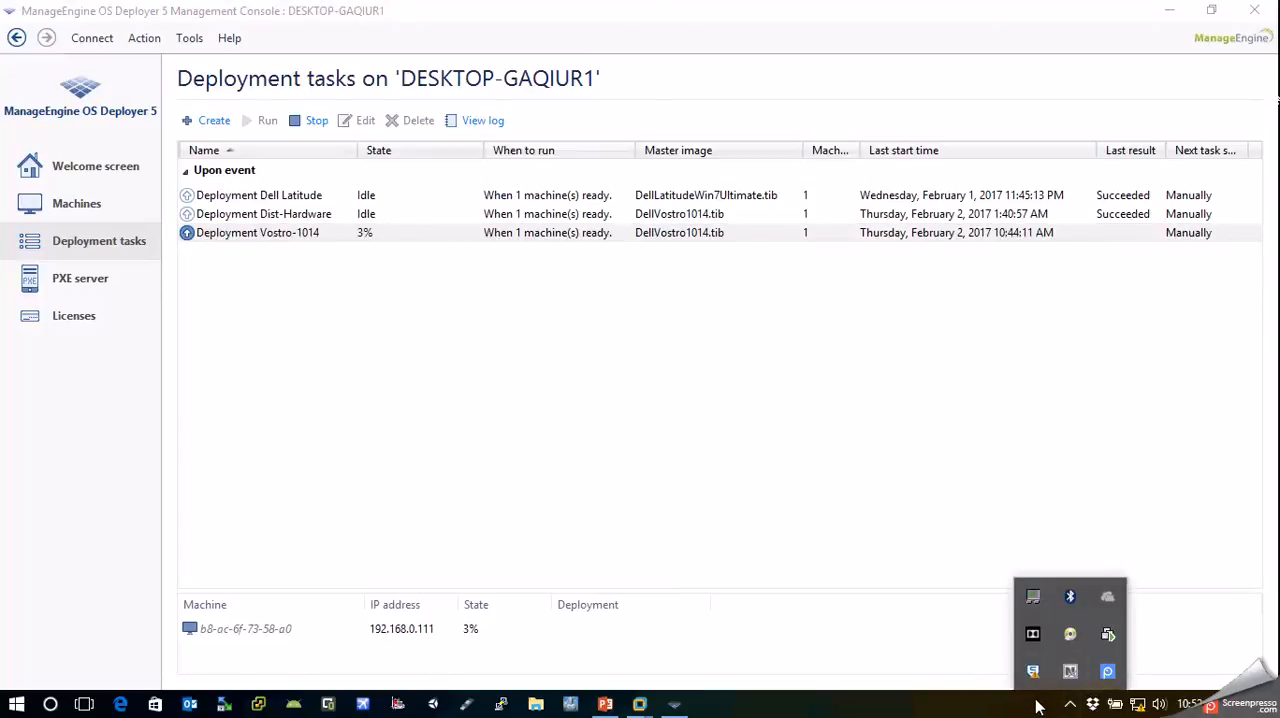
pyautogui.click(1105, 675)
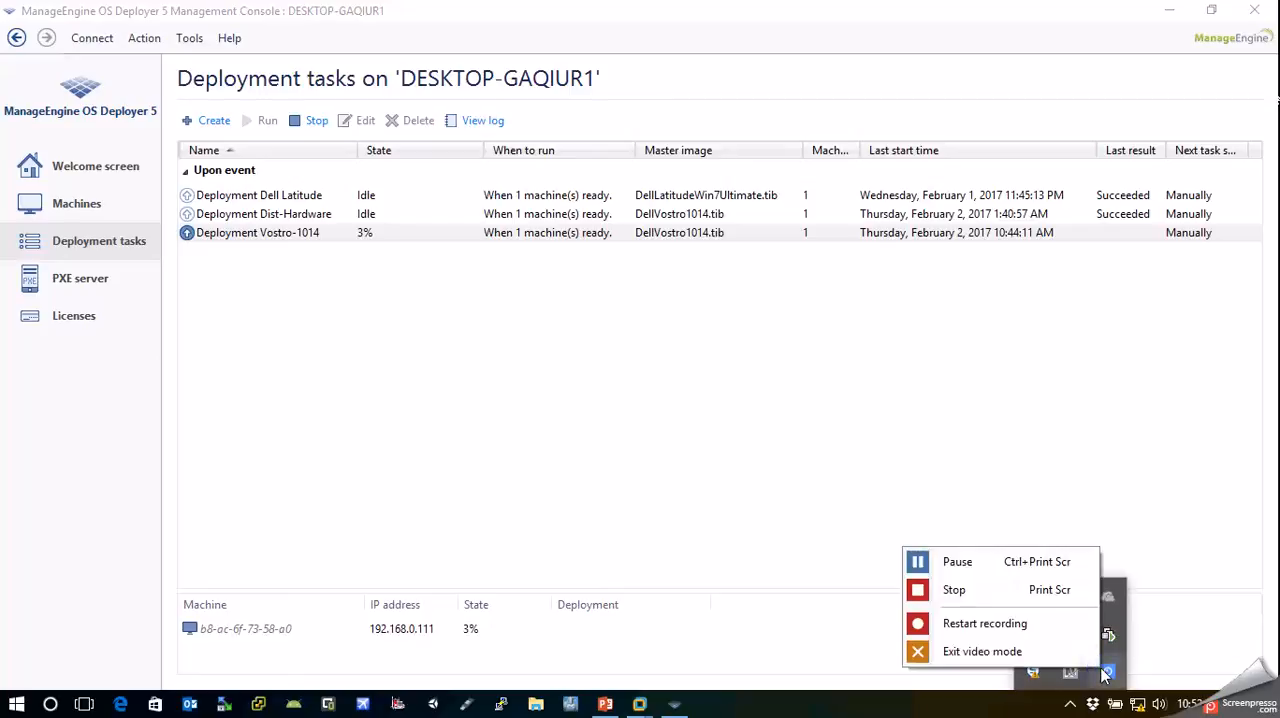
pyautogui.click(955, 590)
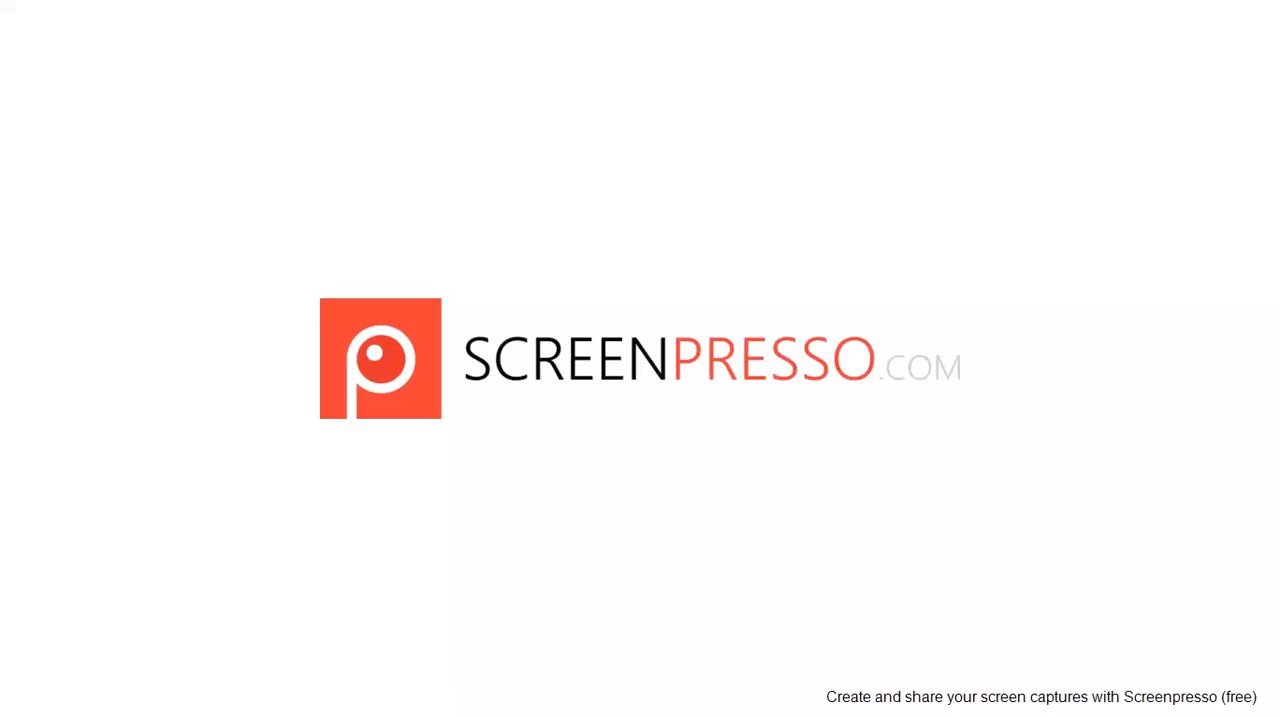